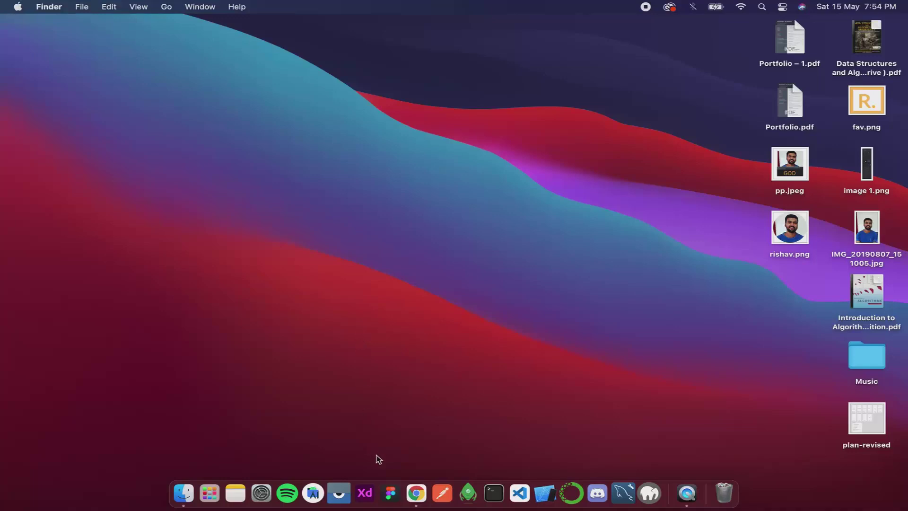
Launch Figma in full screen and open the Better Buys design file from Recently viewed
click(391, 492)
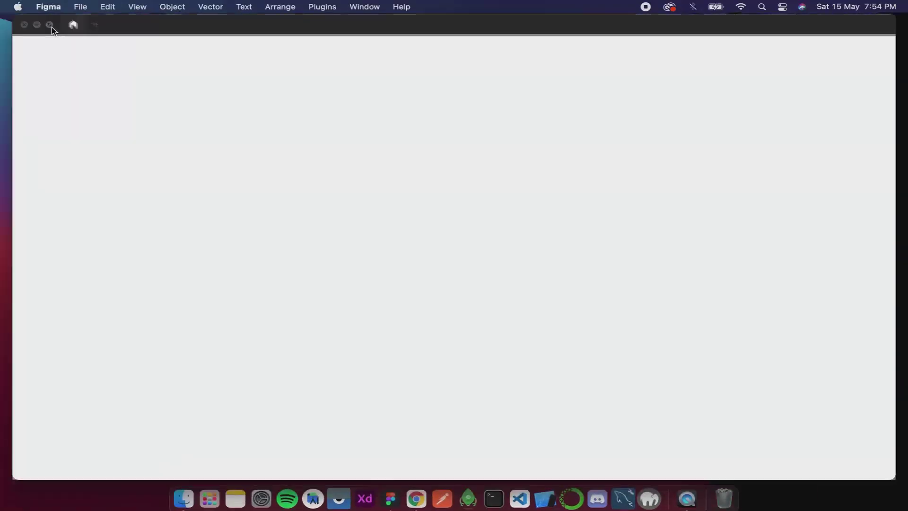
click(52, 26)
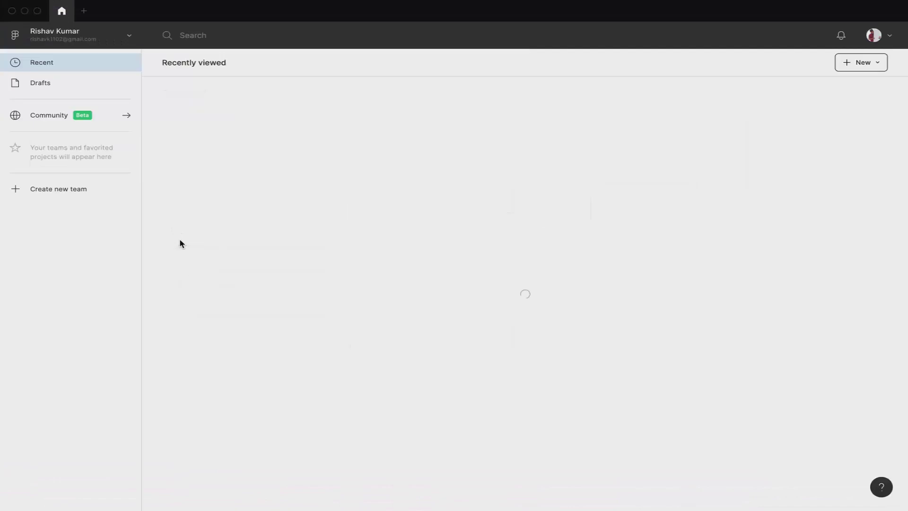
click(226, 157)
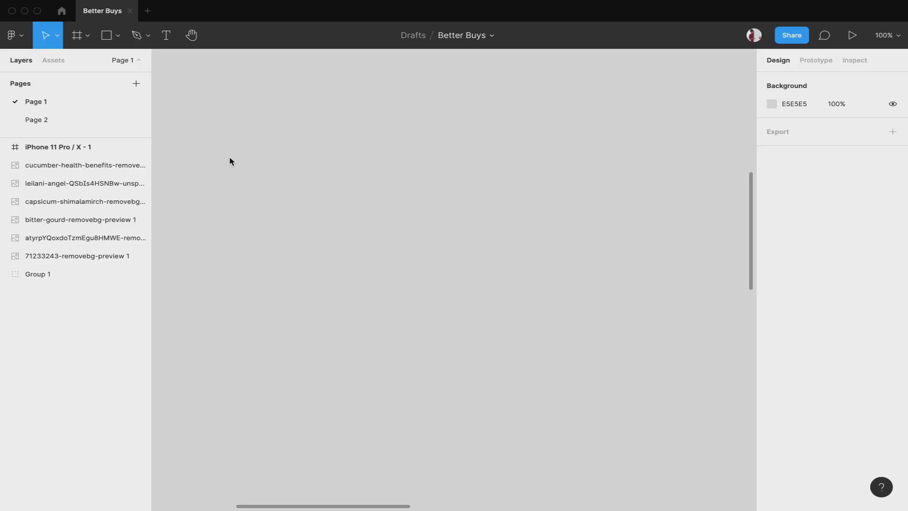
Zoom out to 17% to find the iPhone home screen, then zoom back in to 57%
scroll(287, 227, down, 10)
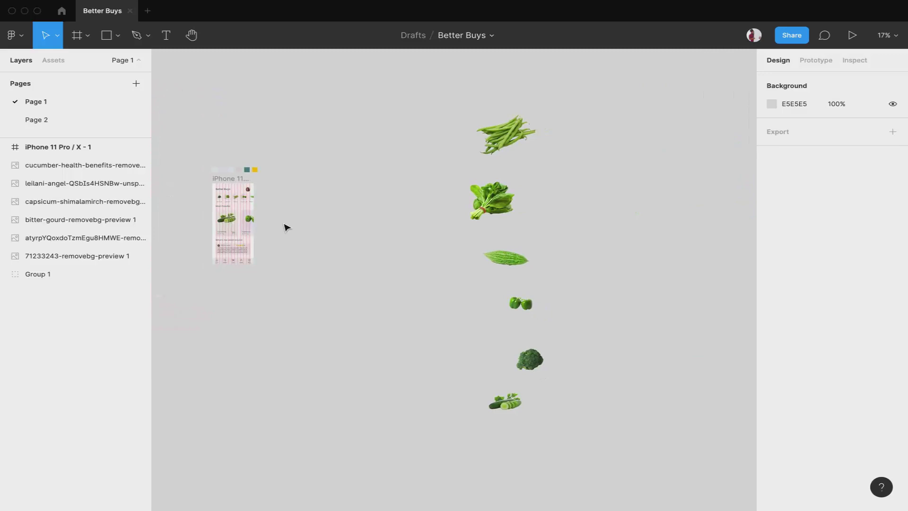
scroll(233, 177, up, 5)
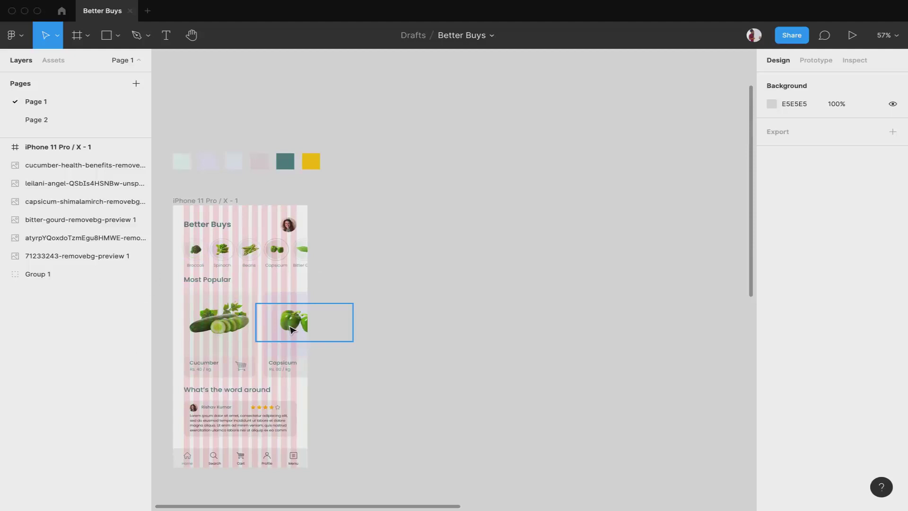
Duplicate the home screen frame beside the original as iPhone 11 Pro / X - 2
click(225, 202)
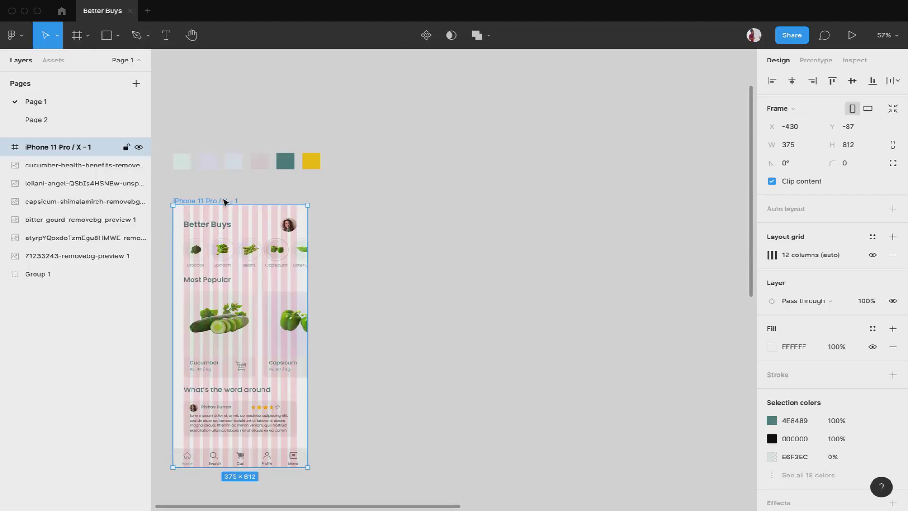
drag(225, 202, 410, 216)
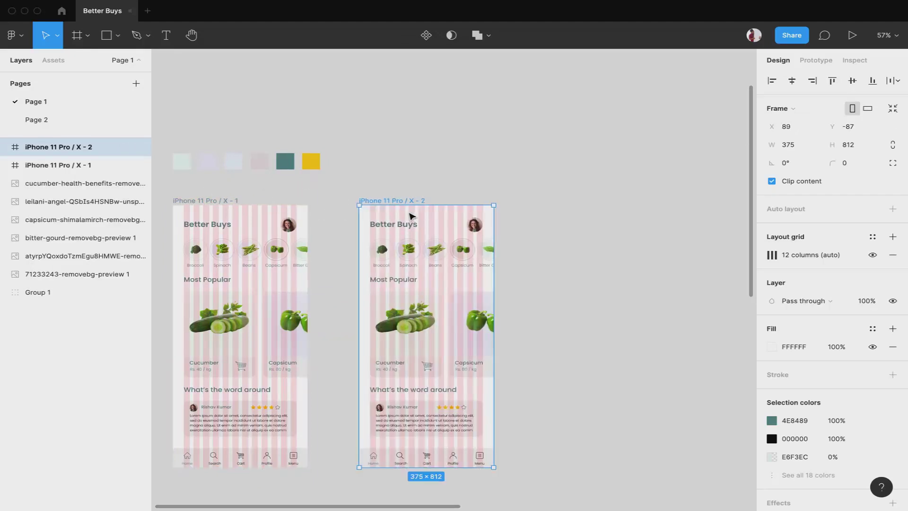
key(shift+Left)
key(shift+Left)
key(shift+Left)
key(shift+Left)
key(shift+Left)
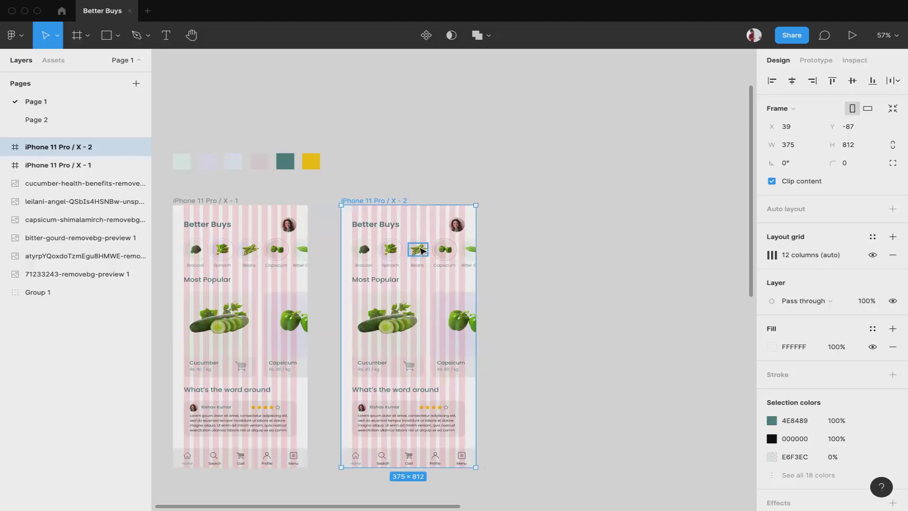
Delete the copied screen's content, keeping only the bottom navigation bar
click(304, 247)
click(324, 213)
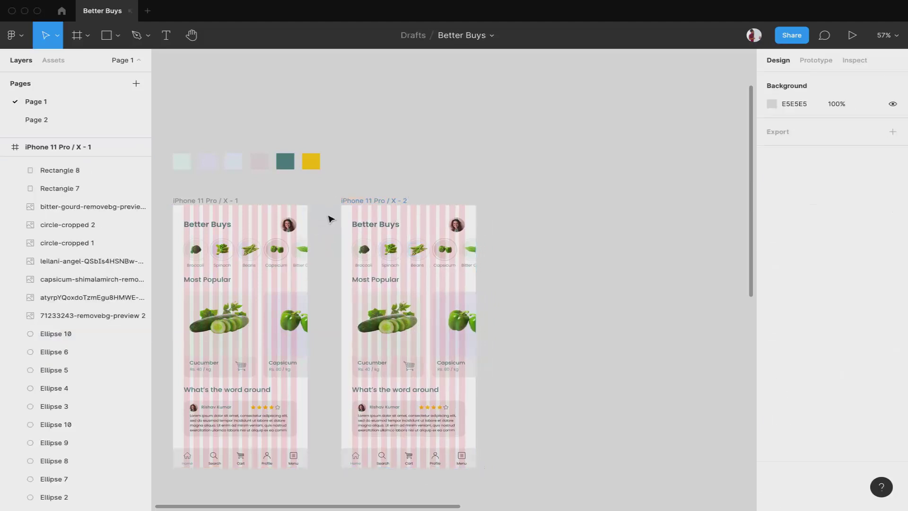
drag(331, 213, 494, 442)
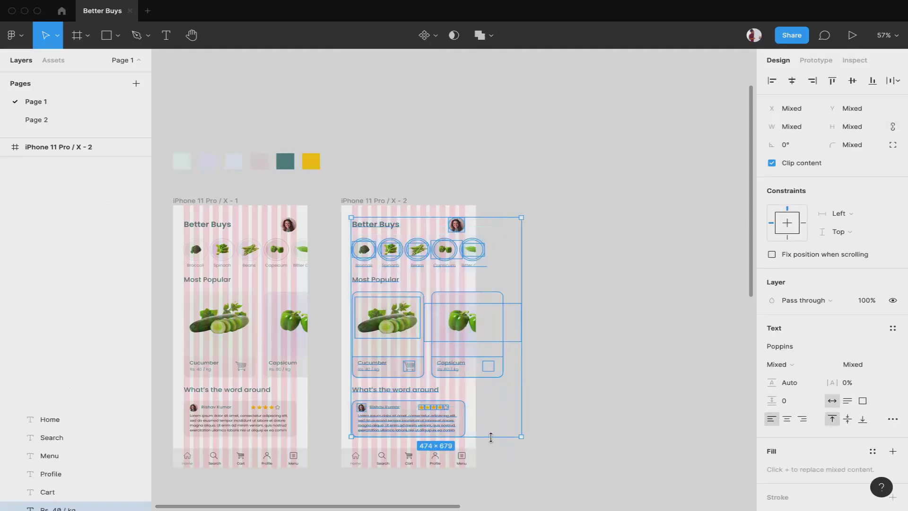
key(Delete)
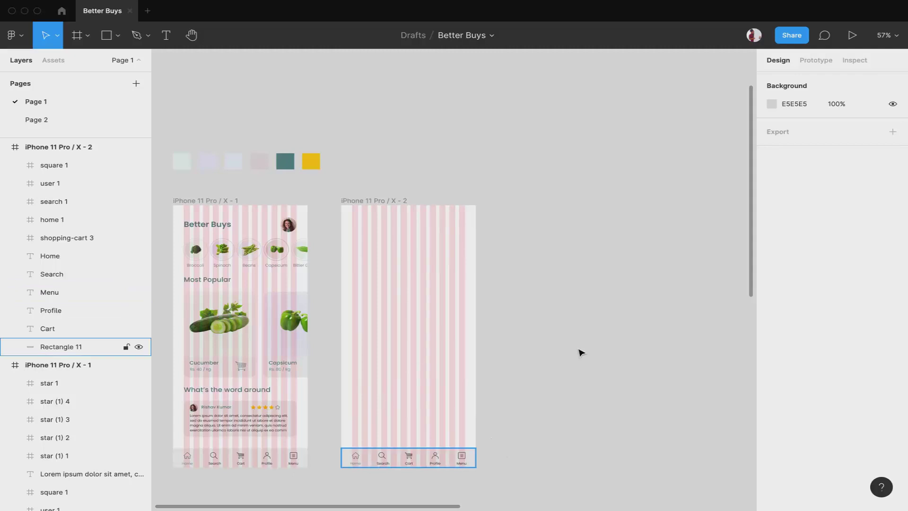
Fill frame X-2 with the teal palette colour 4E8489, then return to the file browser
click(388, 203)
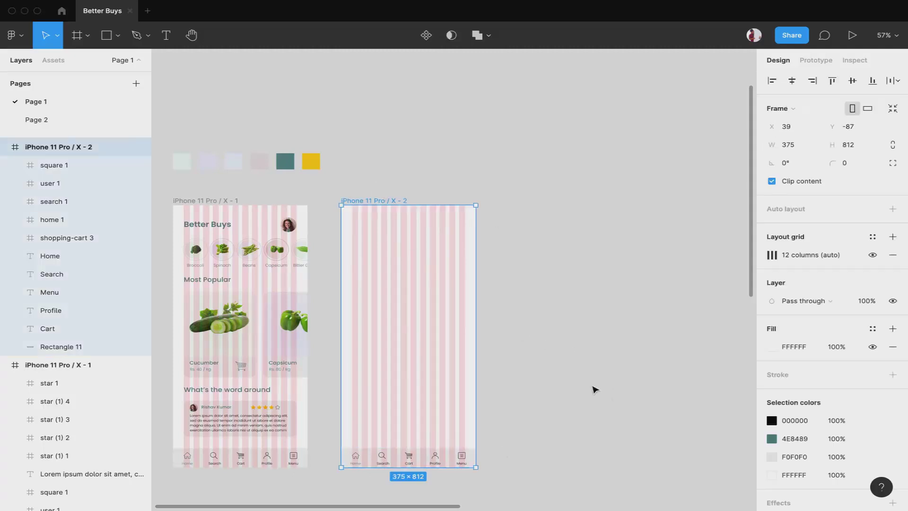
click(771, 346)
click(623, 383)
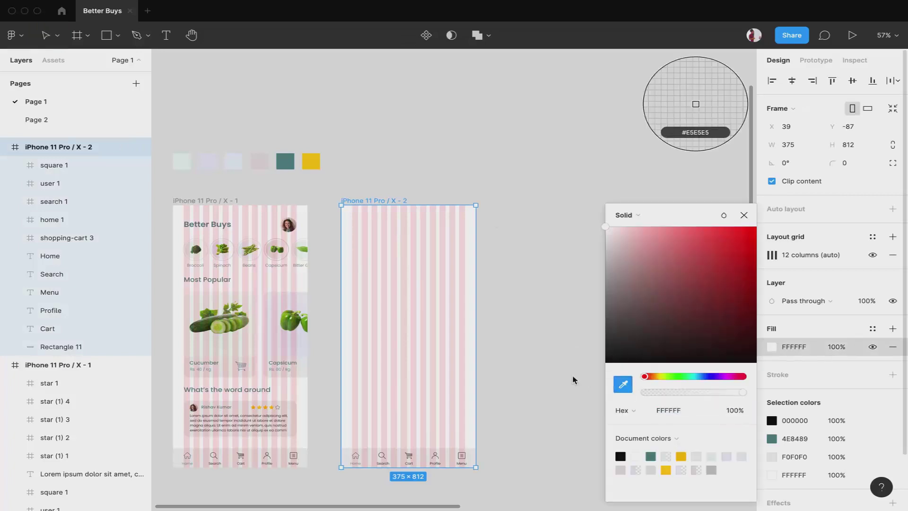
click(285, 161)
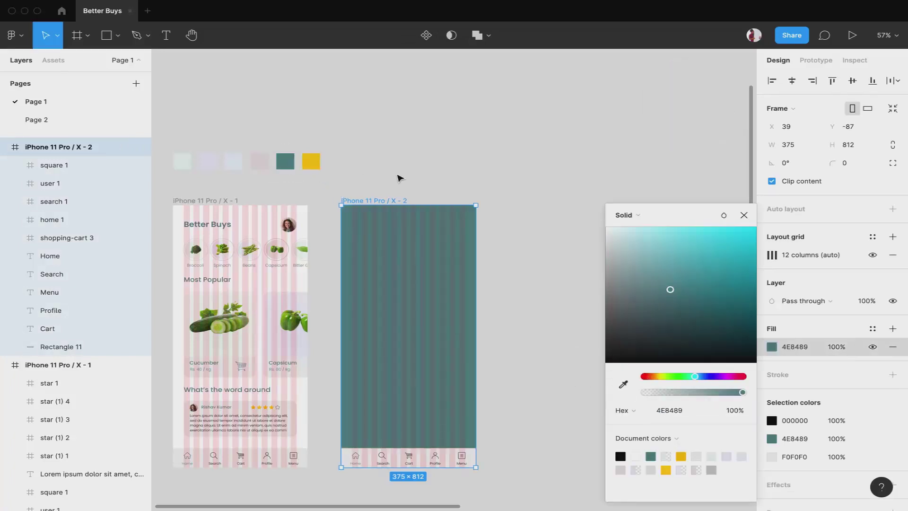
click(400, 178)
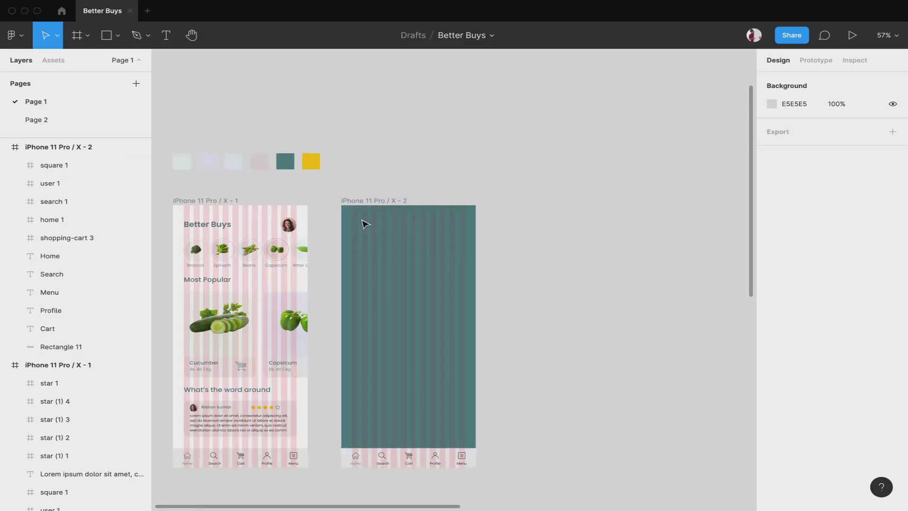
click(61, 11)
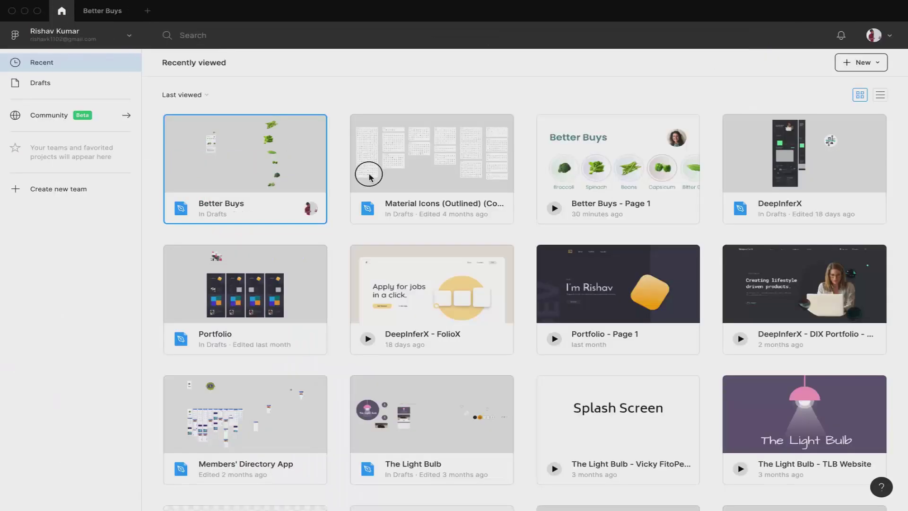
Open Material Icons (Outlined) (Copy) and copy arrow_back_24px from the Navigation icons
key(super+n)
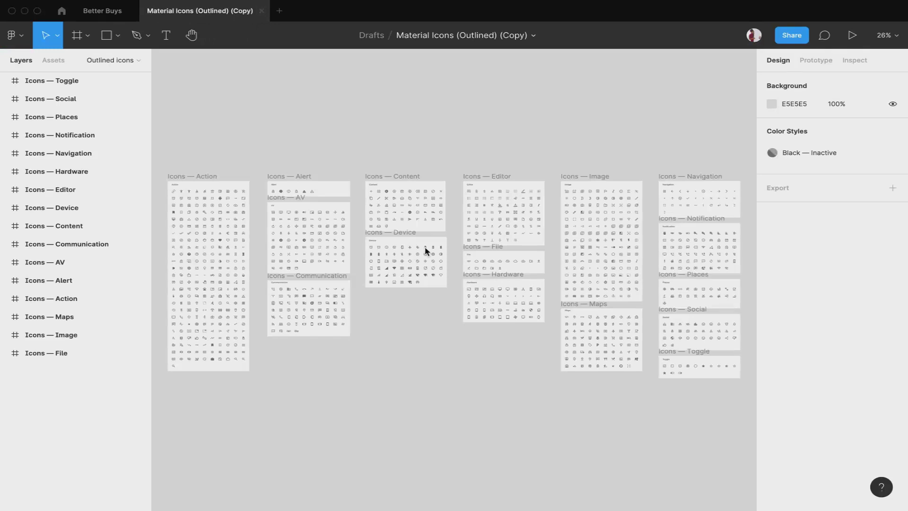
scroll(675, 189, up, 5)
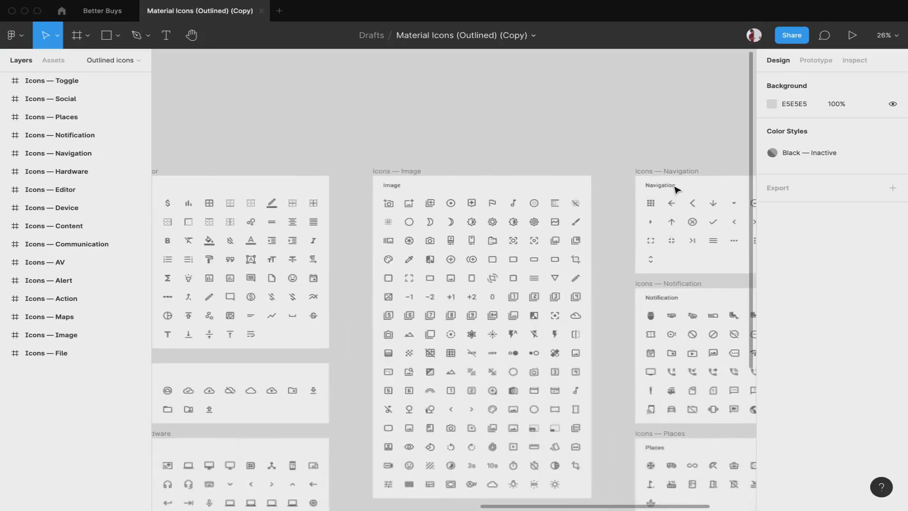
scroll(567, 203, left, 3)
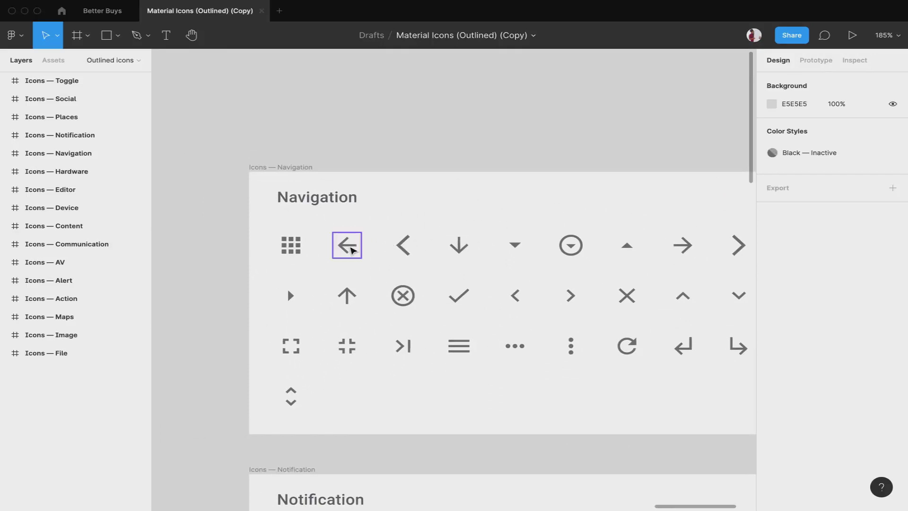
click(352, 249)
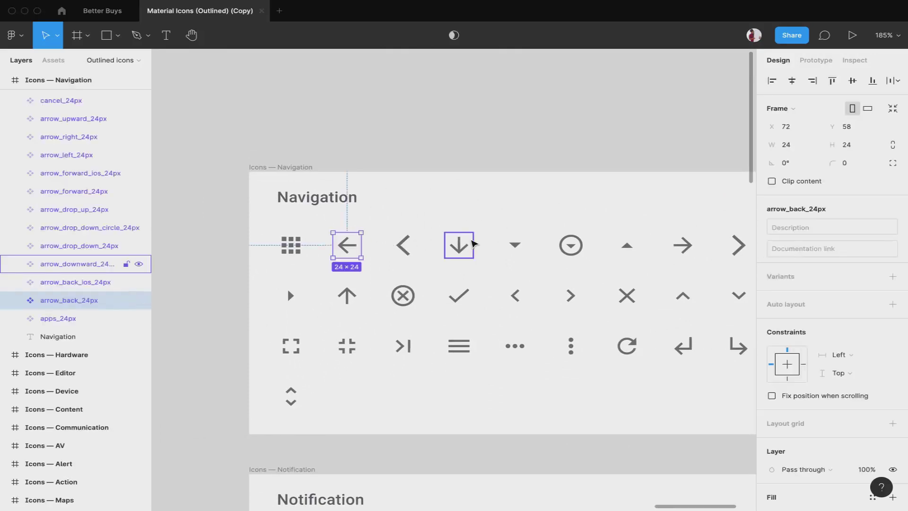
click(361, 101)
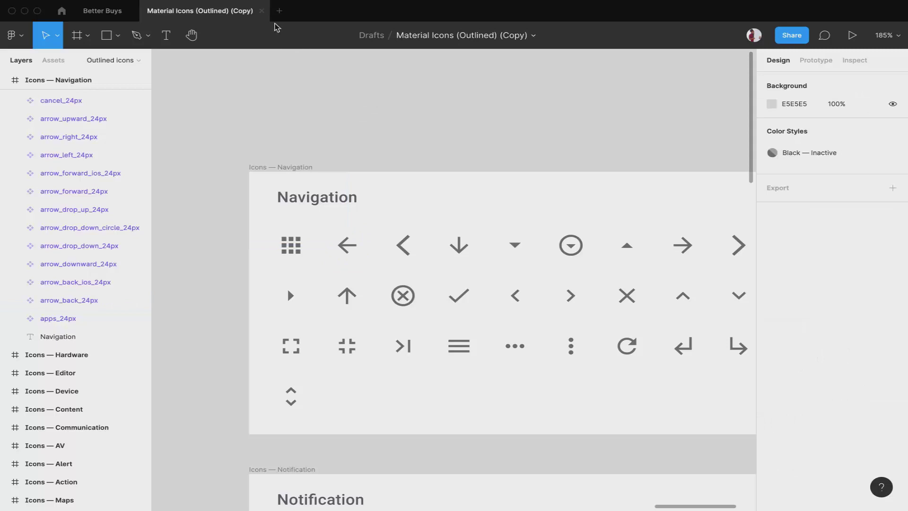
Close the icons tab and paste the back-arrow icon into the teal screen
click(261, 12)
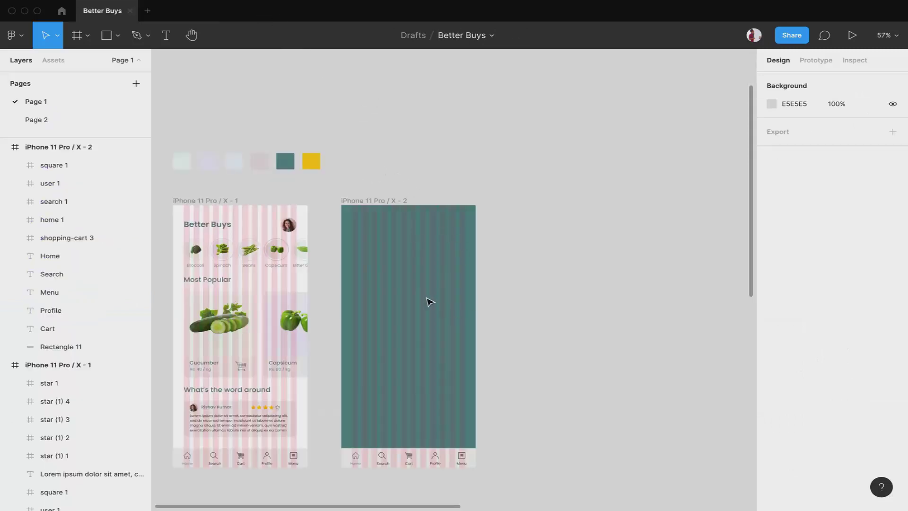
key(ctrl+v)
scroll(429, 302, up, 5)
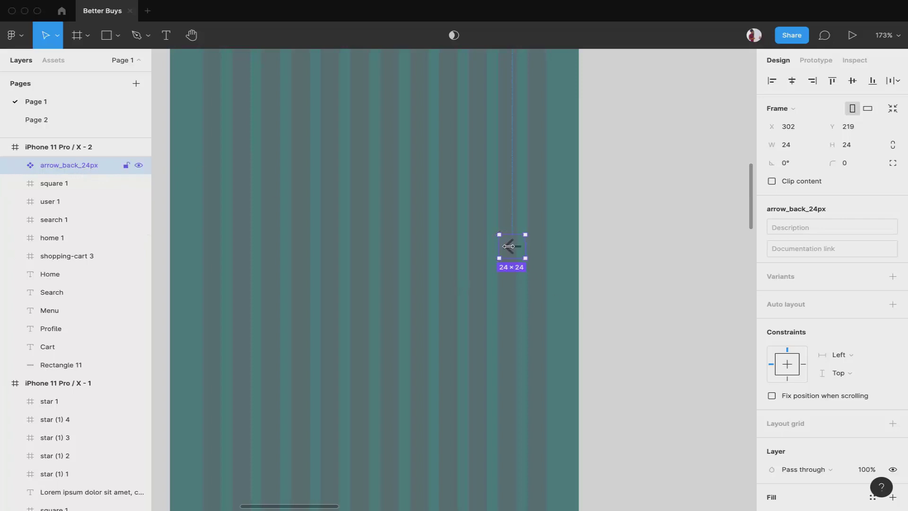
Pull the arrow vector out of its wrapper and delete the empty arrow_back_24px frame
double_click(508, 246)
scroll(508, 246, up, 5)
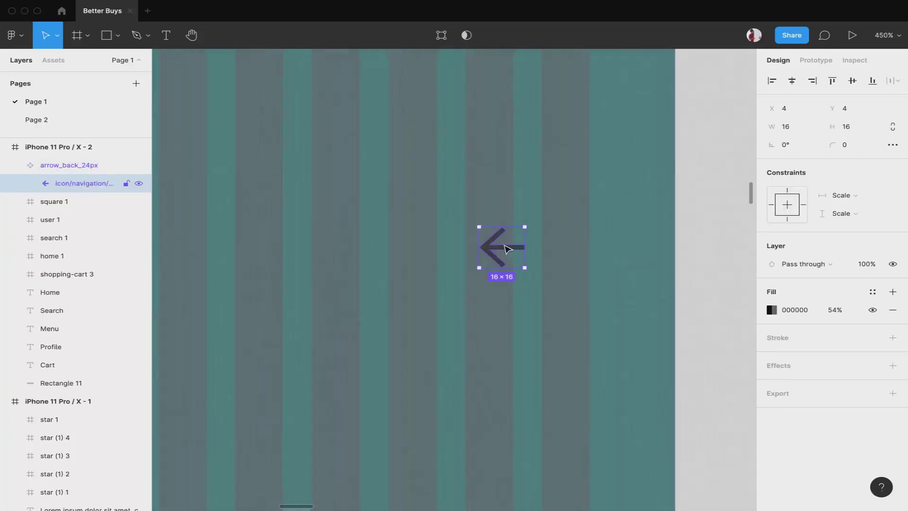
drag(496, 249, 342, 300)
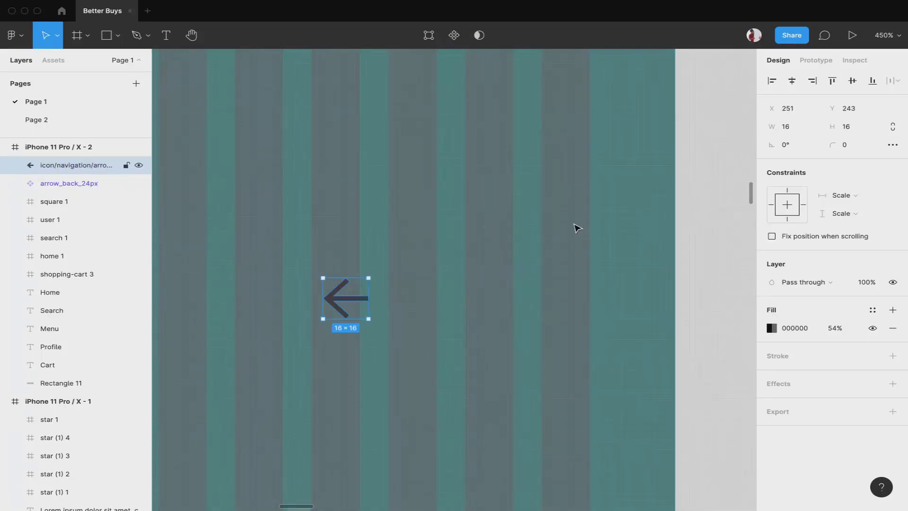
click(518, 303)
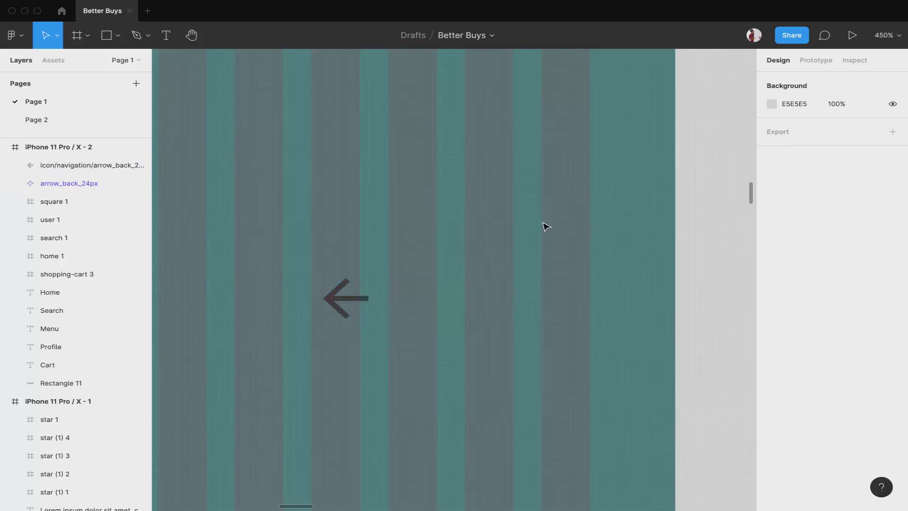
click(529, 234)
key(Delete)
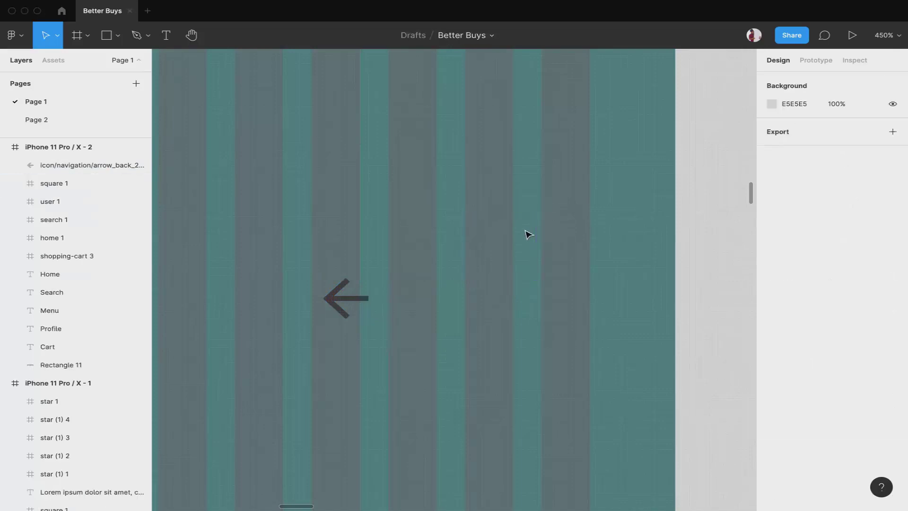
scroll(528, 234, down, 5)
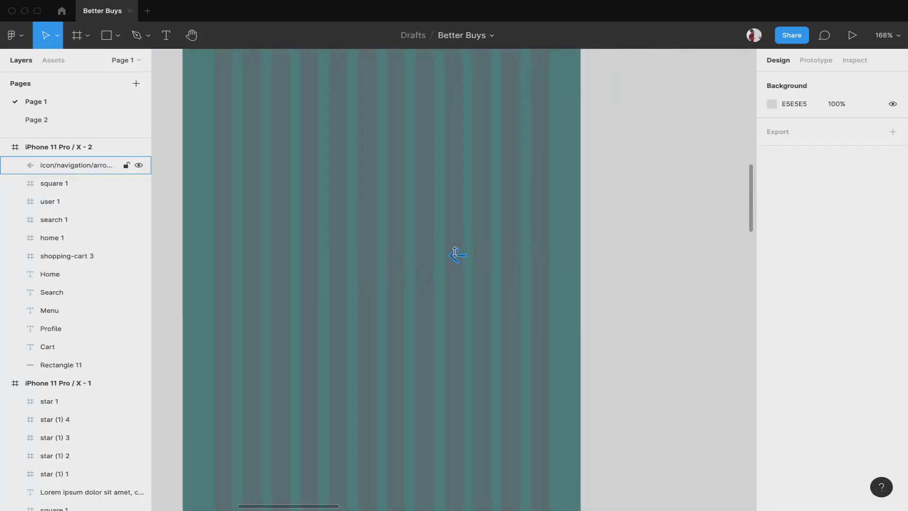
Give the back arrow a solid white FFFFFF fill
click(455, 252)
click(771, 329)
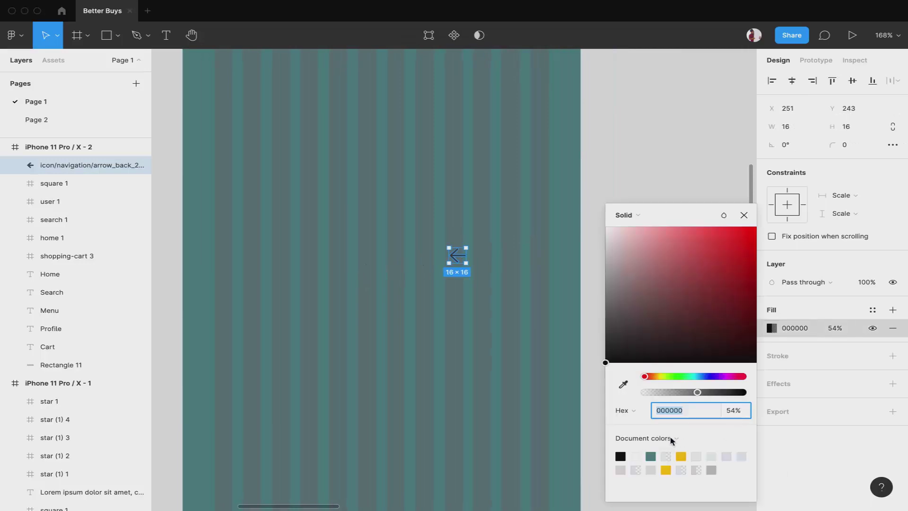
click(635, 454)
scroll(473, 323, down, 5)
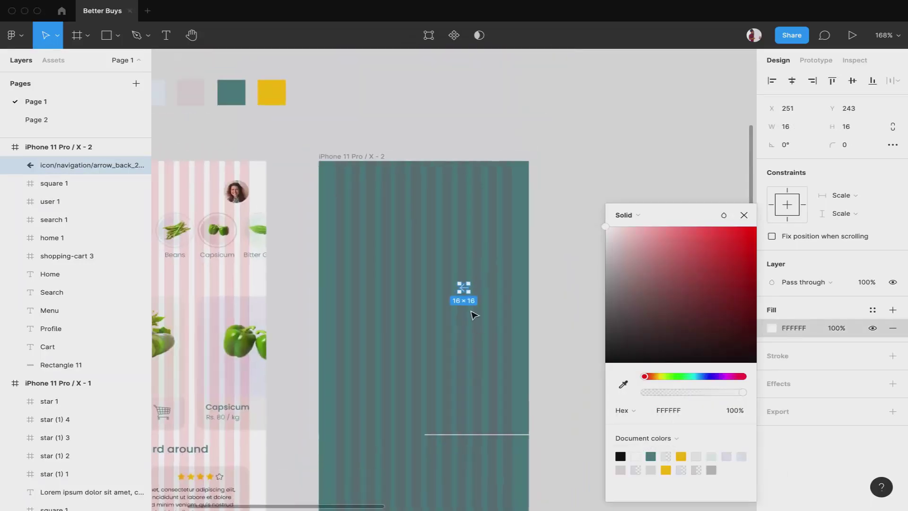
Move the white arrow to the teal screen's top-left corner at X 30, Y 25
click(464, 288)
drag(466, 289, 343, 178)
scroll(342, 179, up, 3)
scroll(342, 179, down, 4)
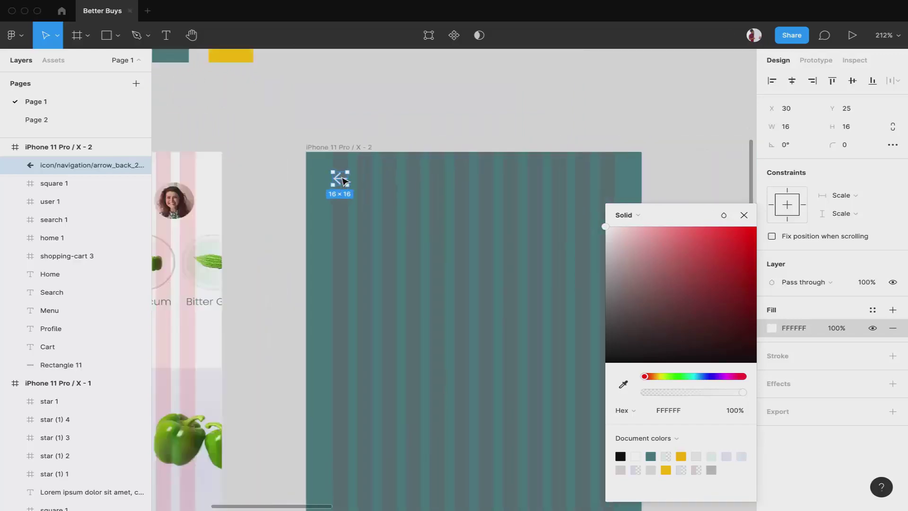
click(744, 215)
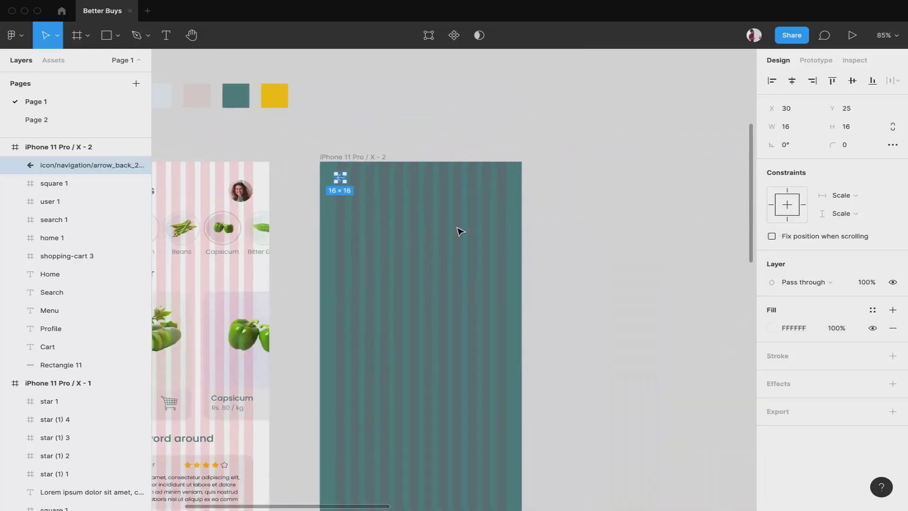
scroll(458, 229, down, 2)
scroll(457, 229, down, 4)
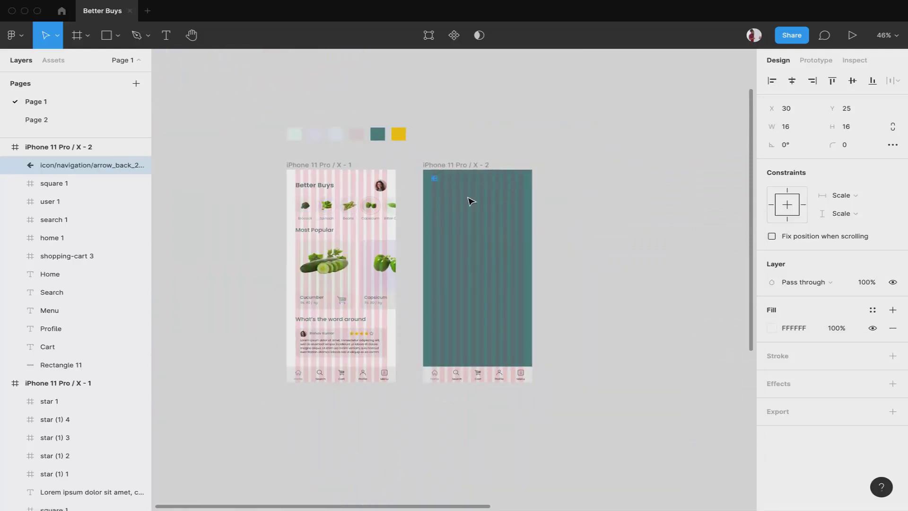
Copy the Most Popular heading into frame X-2 and make its fill white FFFFFF
click(320, 231)
drag(321, 232, 490, 240)
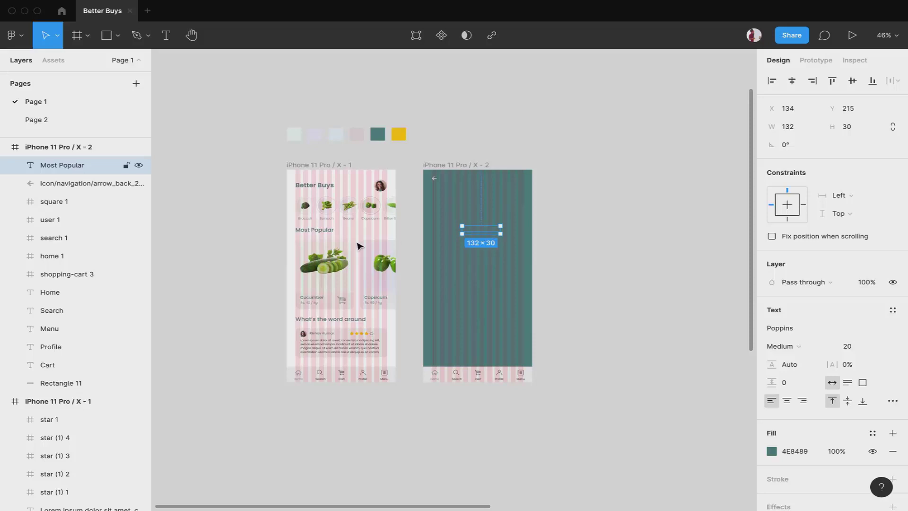
scroll(492, 227, up, 5)
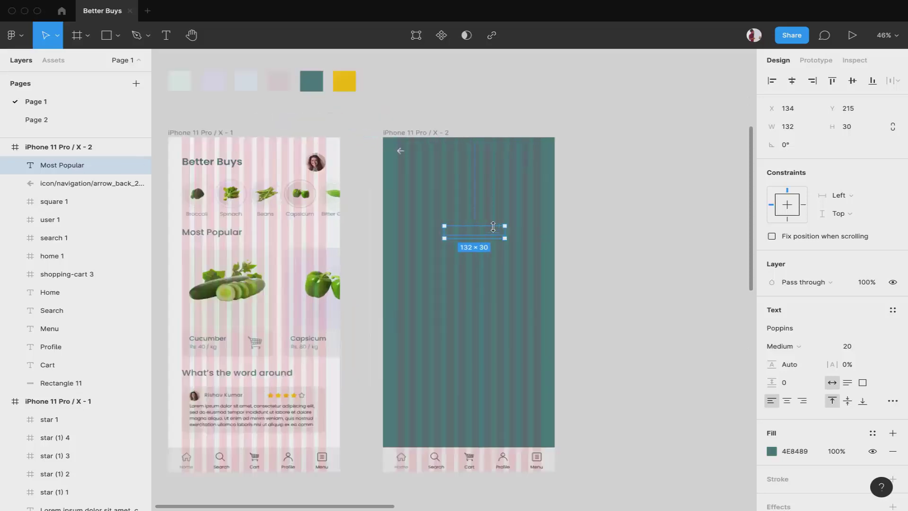
click(771, 452)
click(635, 455)
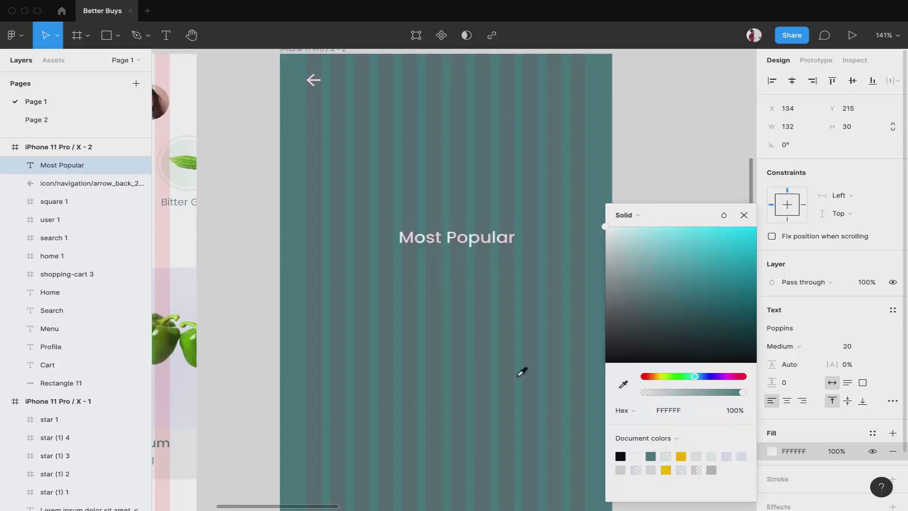
Change the copied heading's text to 'Broccoli'
double_click(450, 238)
text(Broccoli)
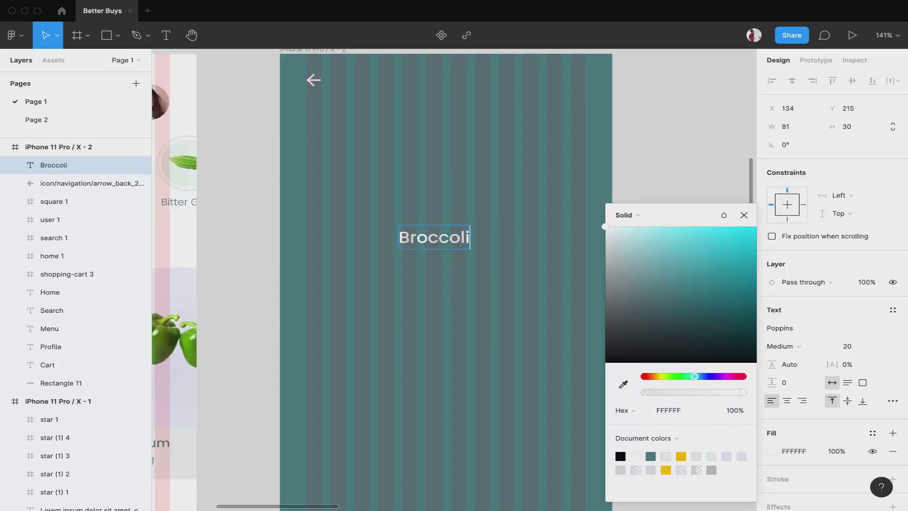
key(Escape)
scroll(499, 189, down, 5)
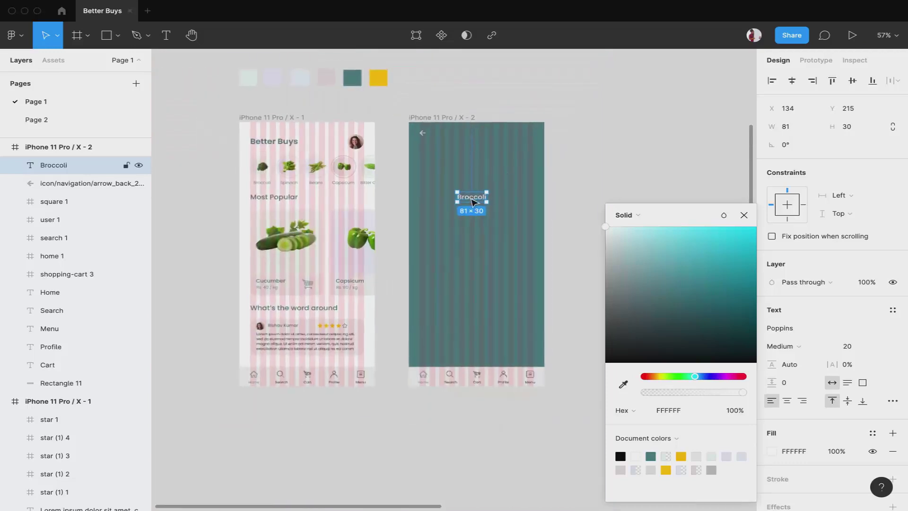
Place the Broccoli title at the top, horizontally centred and level with the arrow
click(477, 150)
drag(478, 150, 489, 137)
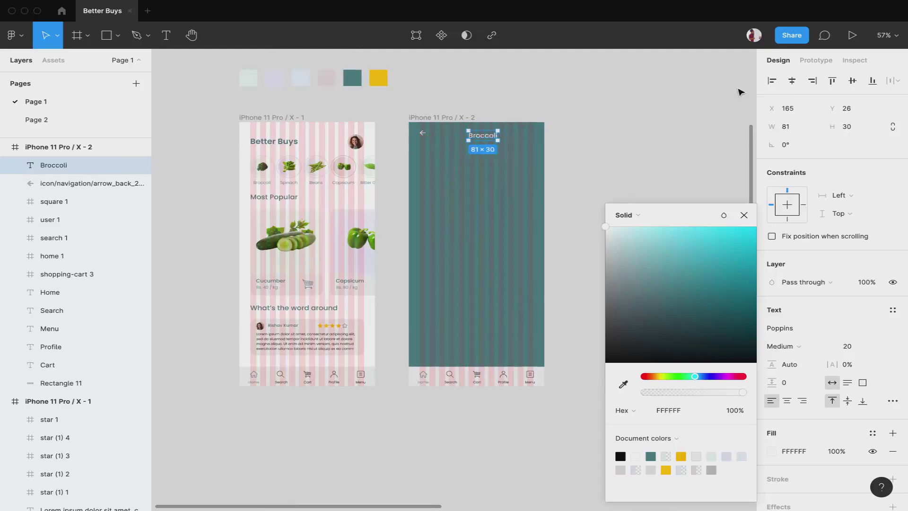
click(793, 83)
click(792, 82)
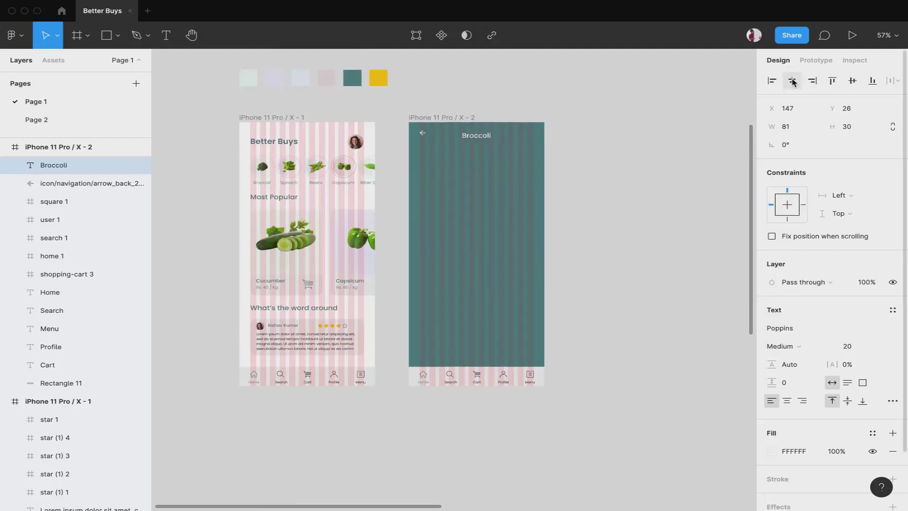
scroll(501, 136, up, 5)
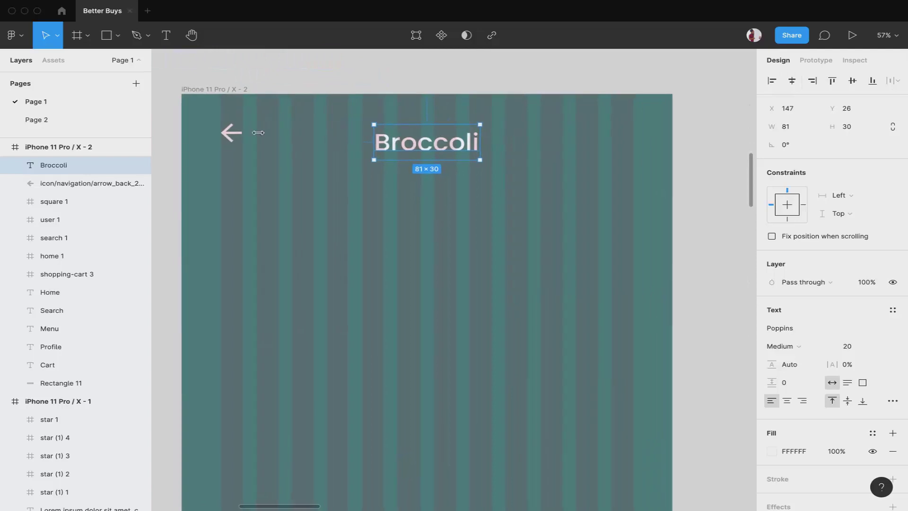
key(Up)
key(Up)
key(Up)
key(Up)
key(Up)
key(Up)
key(Up)
key(Up)
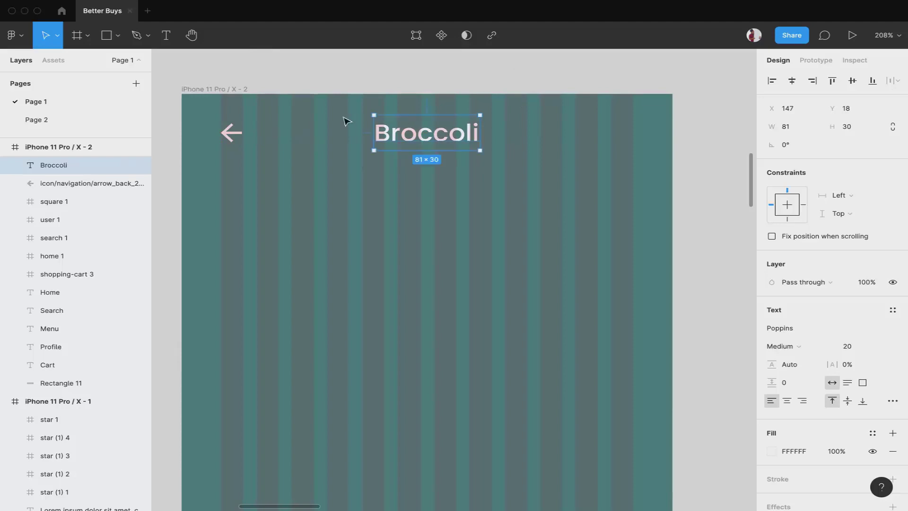
Draw trial rectangles in the Broccoli frame and delete the unwanted attempts
click(588, 217)
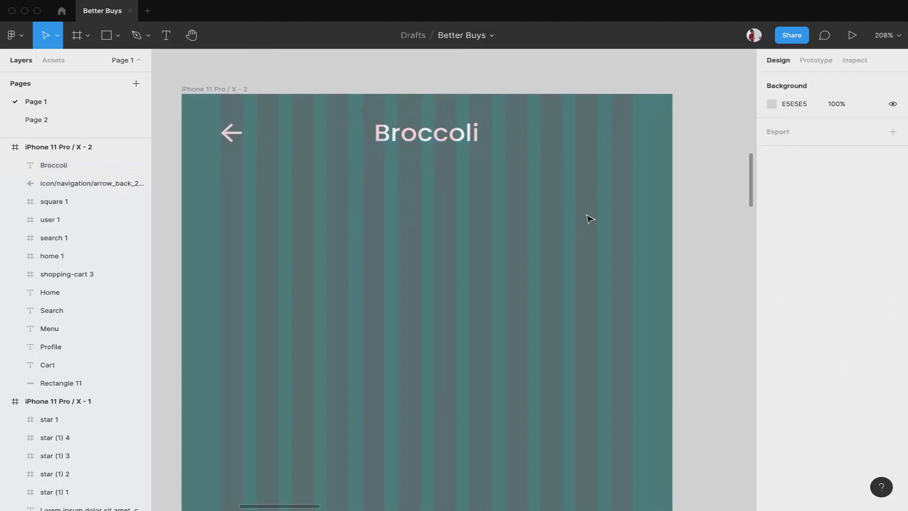
scroll(589, 218, down, 3)
scroll(590, 218, down, 2)
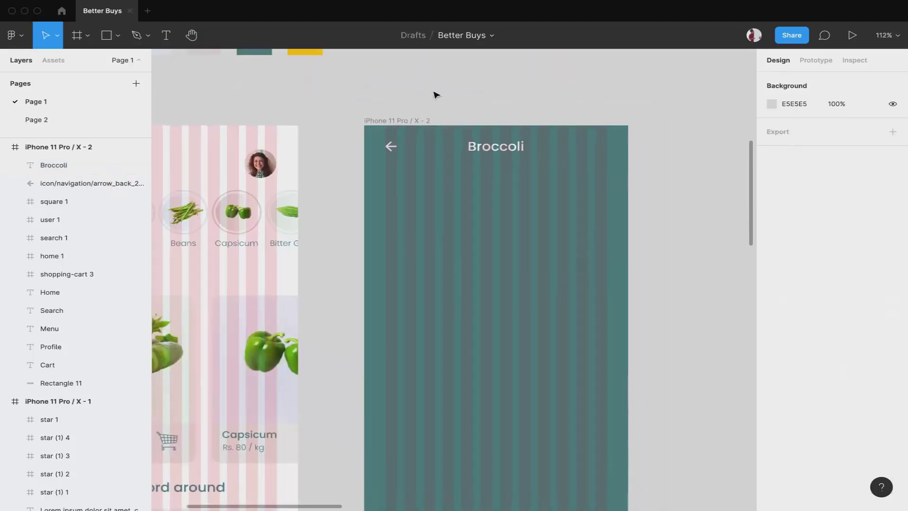
click(106, 35)
click(424, 300)
scroll(421, 299, down, 3)
scroll(422, 300, right, 3)
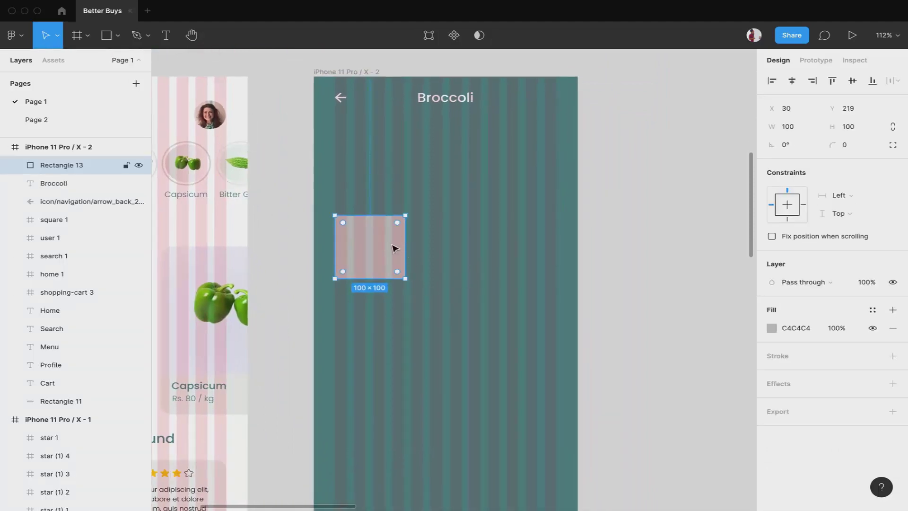
key(Delete)
click(106, 35)
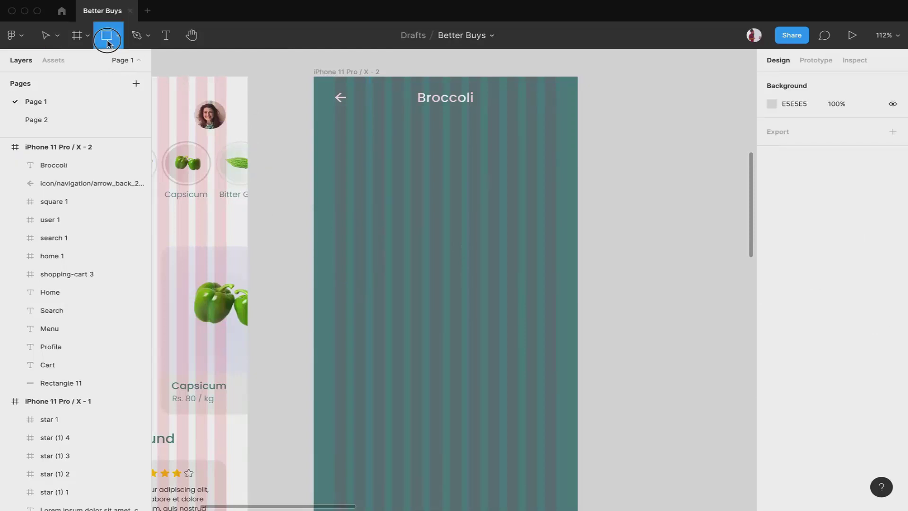
drag(380, 192, 516, 290)
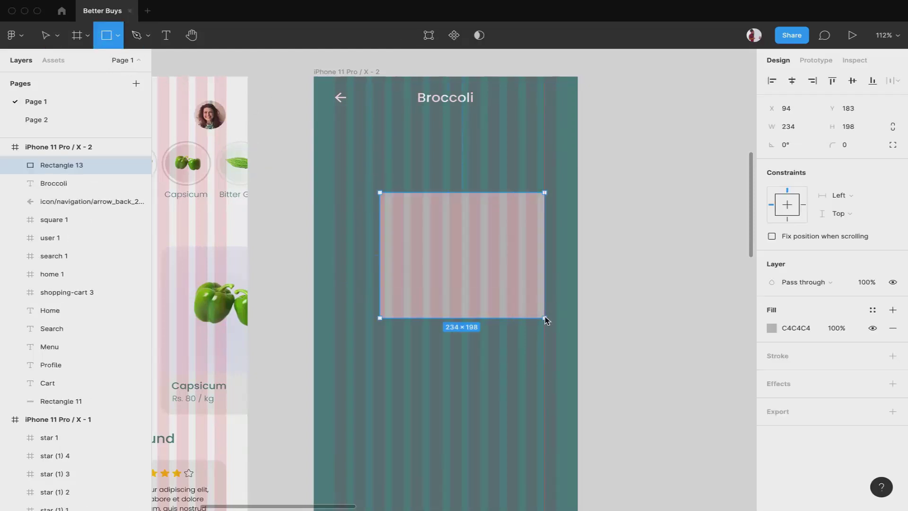
key(Delete)
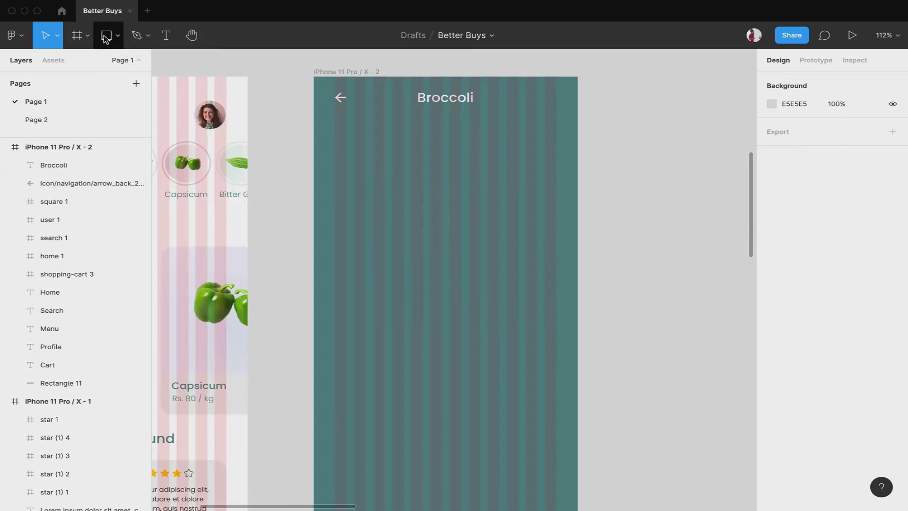
Place a rectangle and stretch it across the frame's full 375 width
click(105, 36)
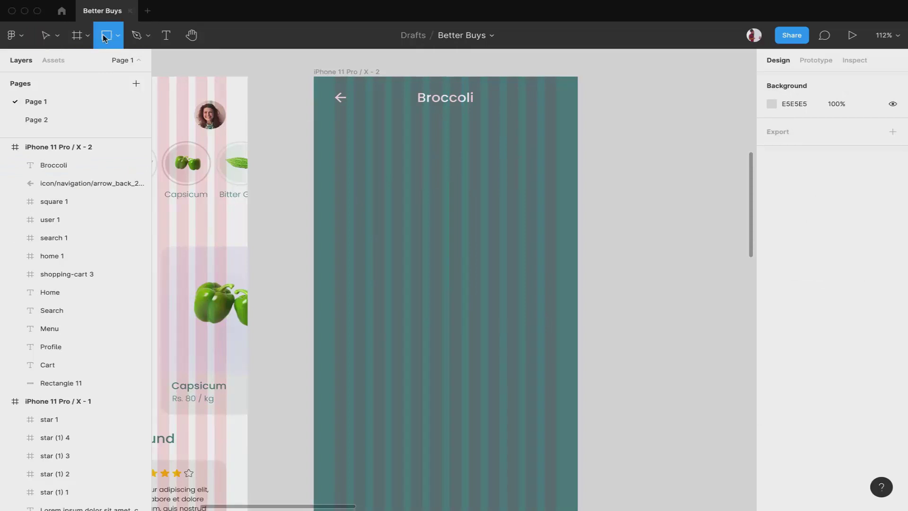
click(419, 245)
drag(452, 240, 577, 243)
drag(385, 246, 316, 243)
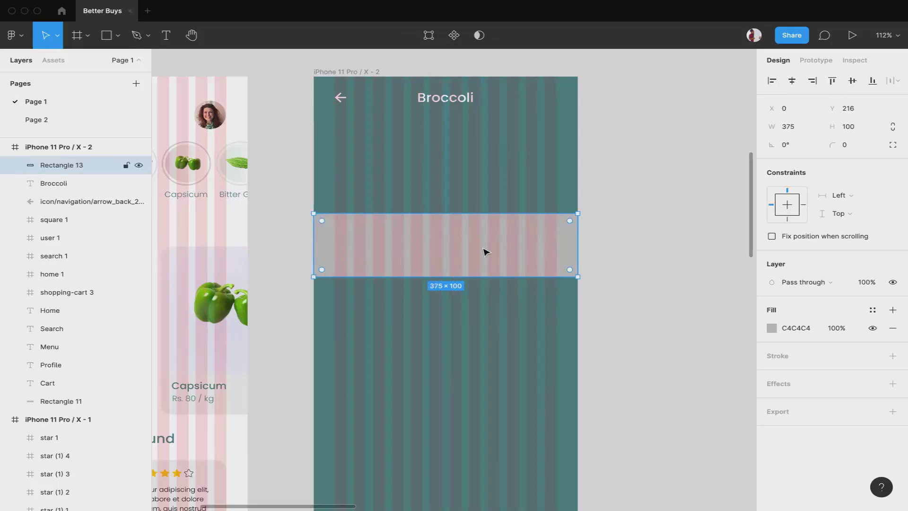
scroll(485, 251, down, 3)
ctrl+scroll(486, 251, down, 5)
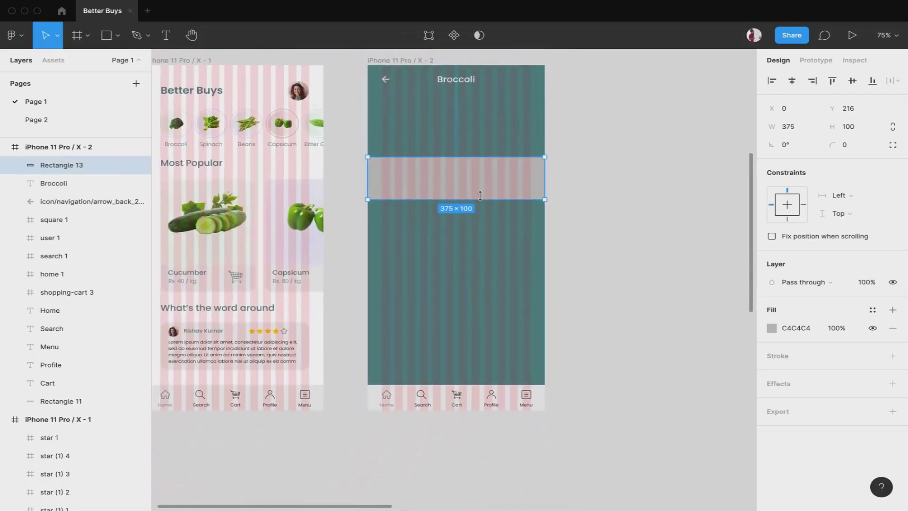
Extend the rectangle from below the header to the navigation bar, 375 × 686 at Y 66
drag(480, 197, 488, 382)
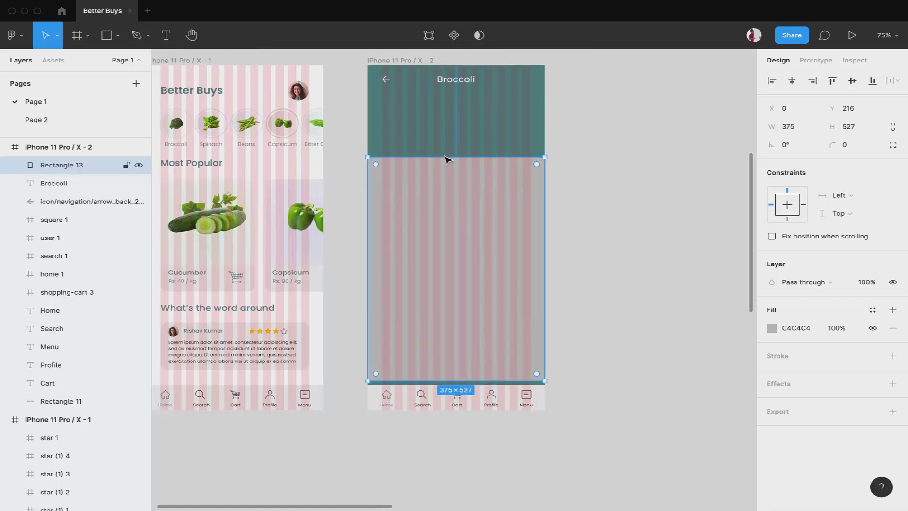
scroll(497, 368, up, 5)
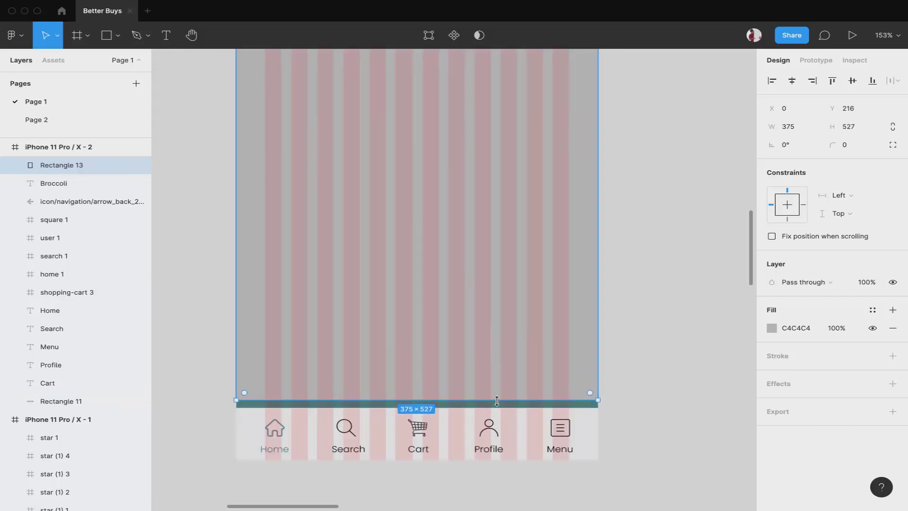
drag(497, 406, 497, 407)
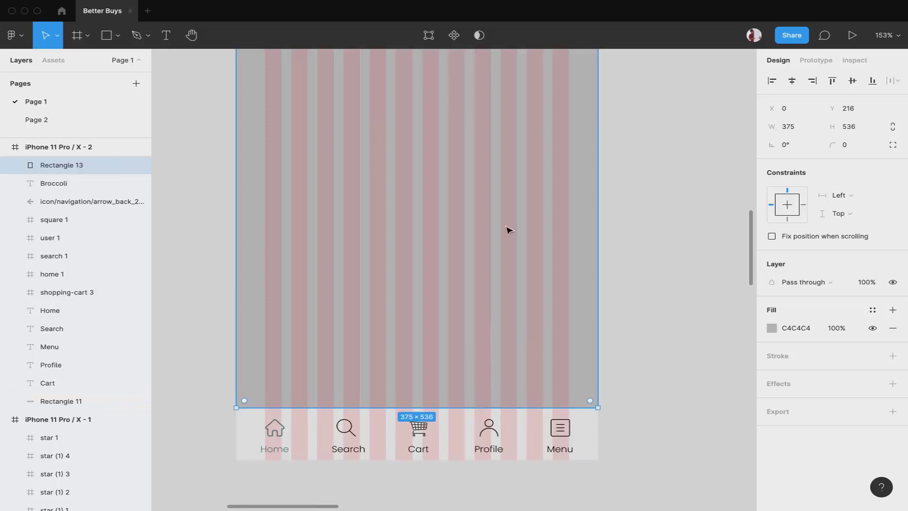
scroll(505, 230, up, 5)
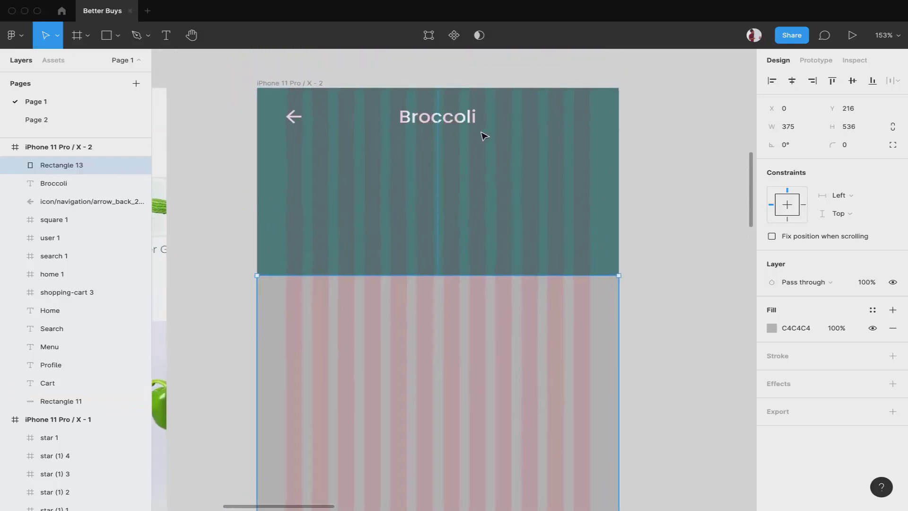
scroll(483, 136, up, 1)
drag(479, 286, 468, 157)
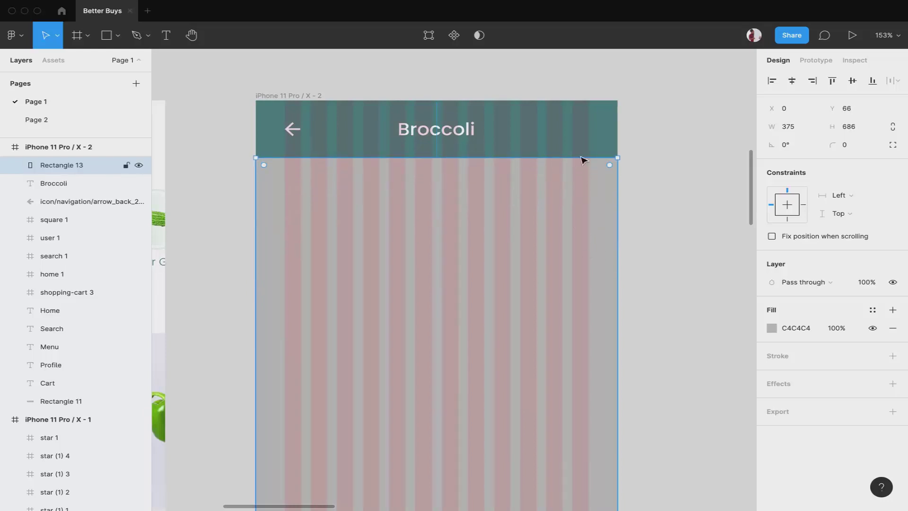
Set independent corner radii with top-left and top-right at 15
click(892, 145)
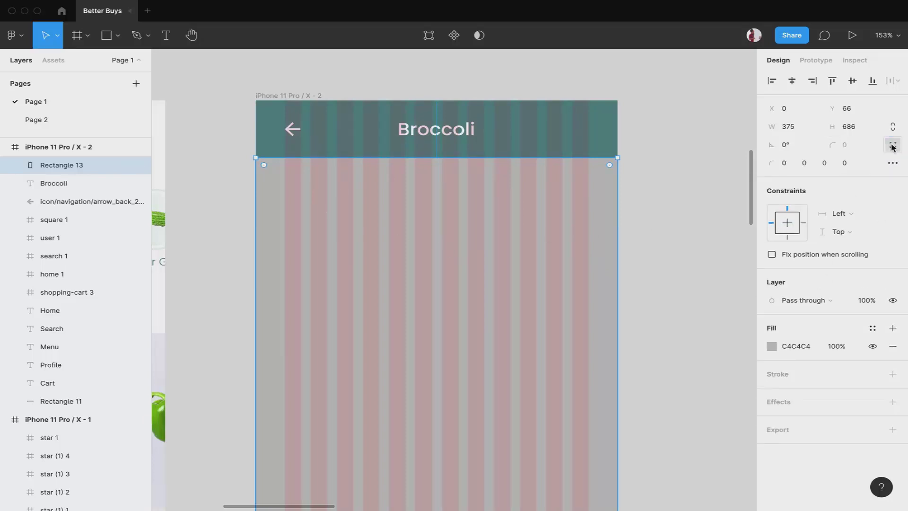
click(786, 164)
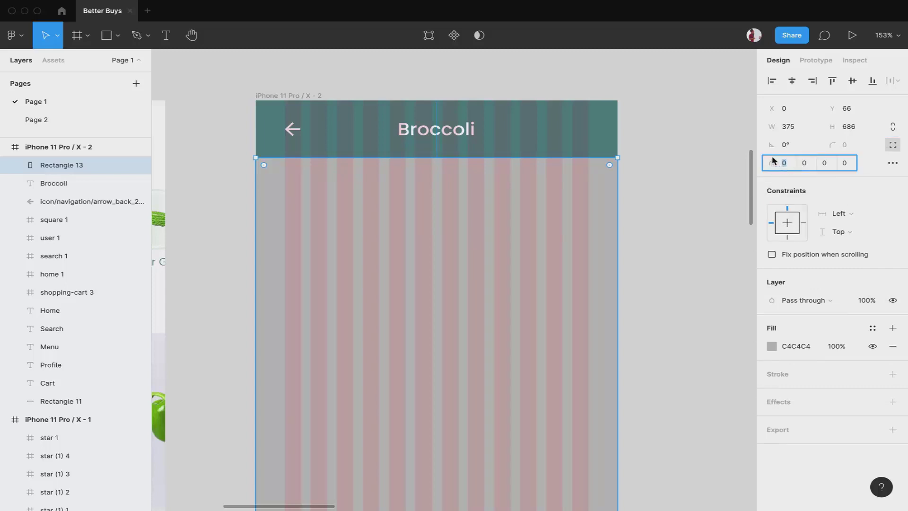
key(Return)
click(805, 165)
text(15)
key(Return)
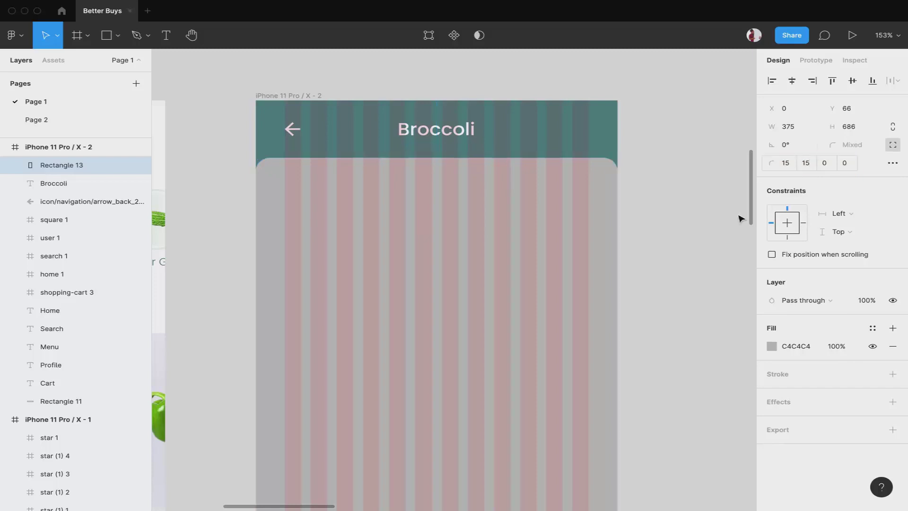
Change the panel's fill to white FFFFFF
click(772, 346)
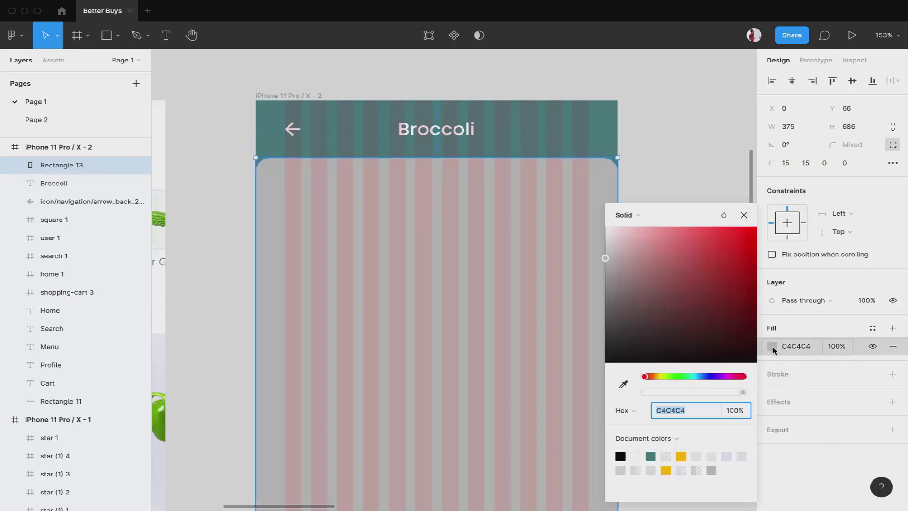
click(636, 455)
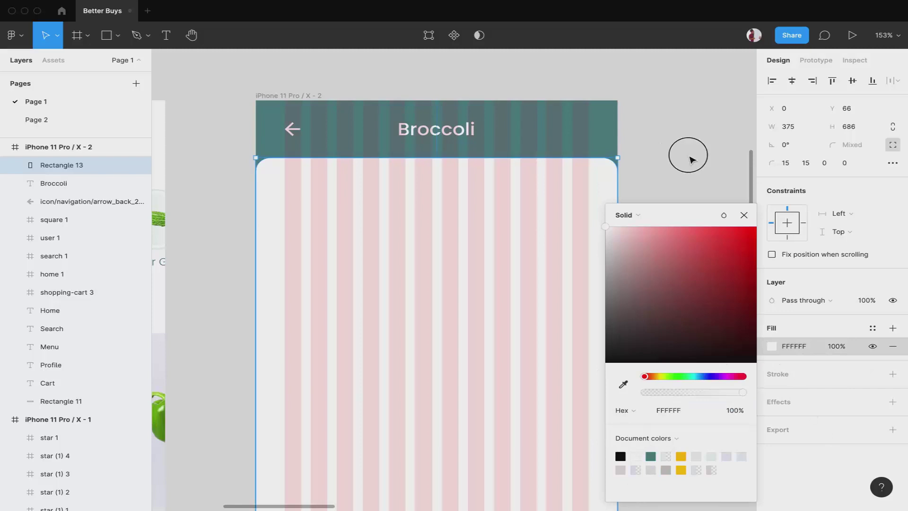
click(689, 156)
scroll(424, 120, down, 5)
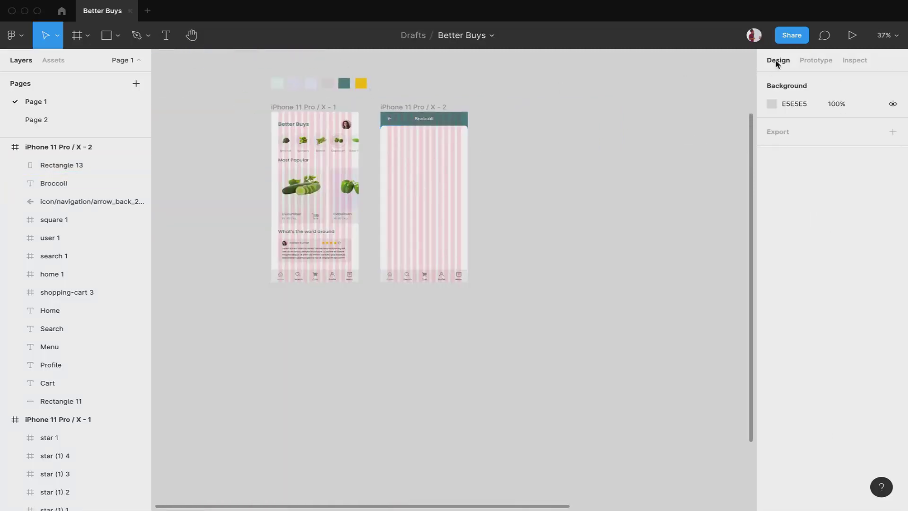
Preview the home screen in the Present prototype tab, then go back to the Better Buys editor
click(853, 35)
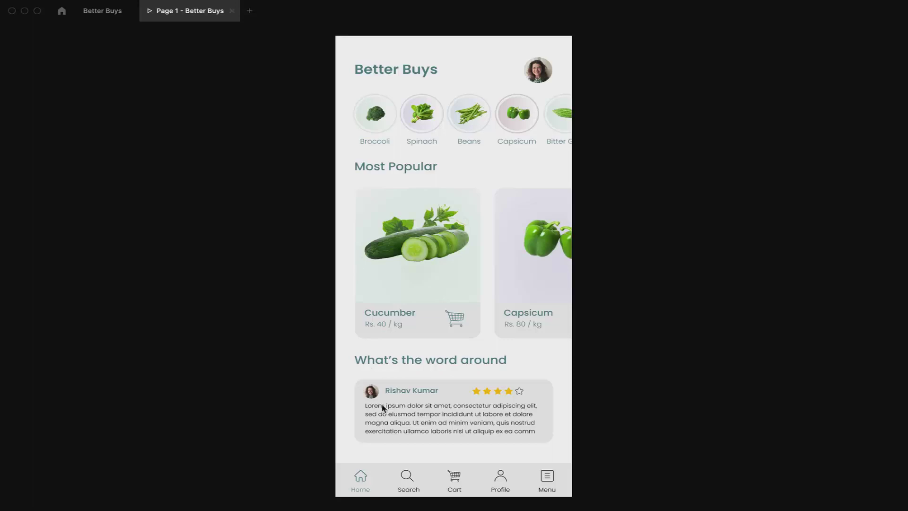
click(103, 13)
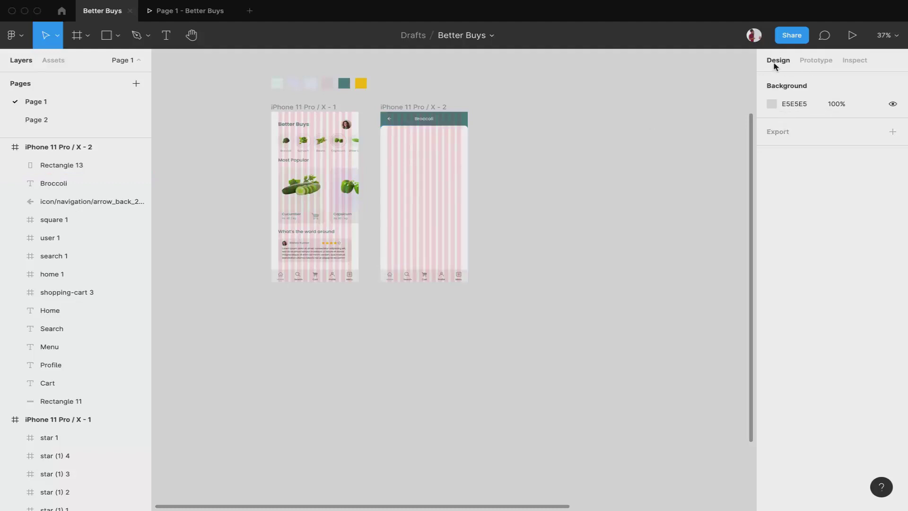
Switch the properties panel to Prototype mode and bring iPhone 11 Pro / X - 1 into view
click(820, 64)
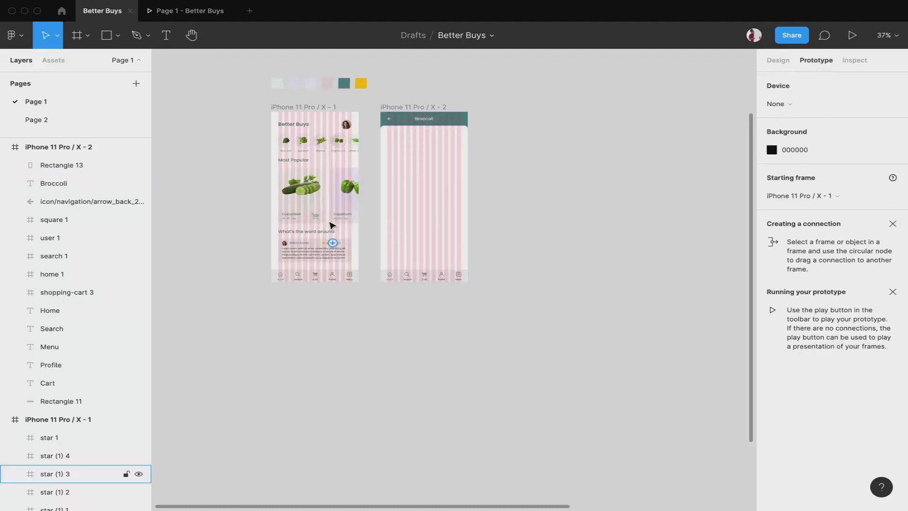
scroll(330, 225, up, 5)
scroll(381, 121, up, 3)
scroll(381, 122, right, 2)
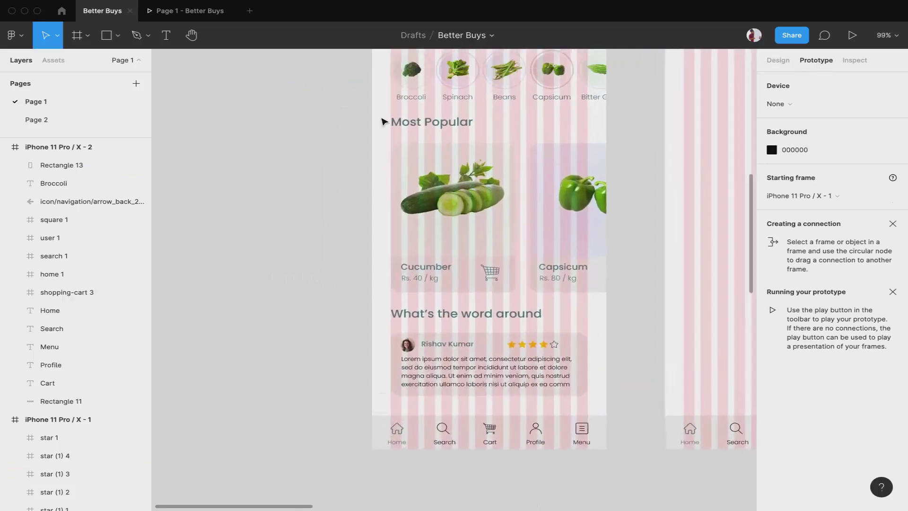
Select Ellipse 2, the Broccoli category circle behind the broccoli image
click(370, 190)
click(366, 202)
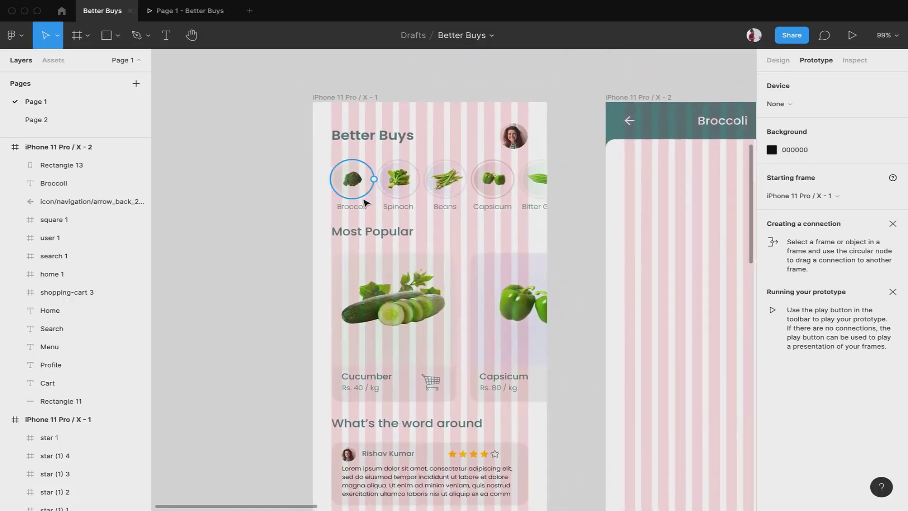
click(363, 200)
click(359, 195)
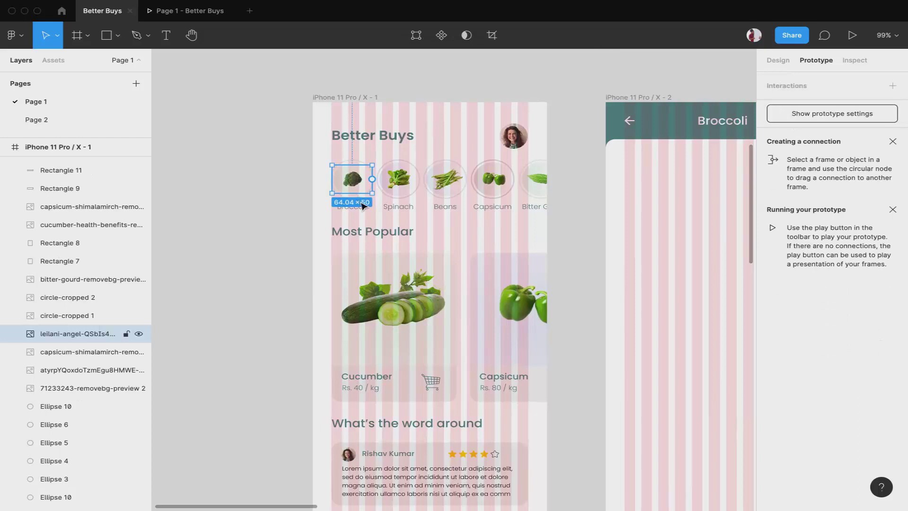
scroll(362, 199, up, 5)
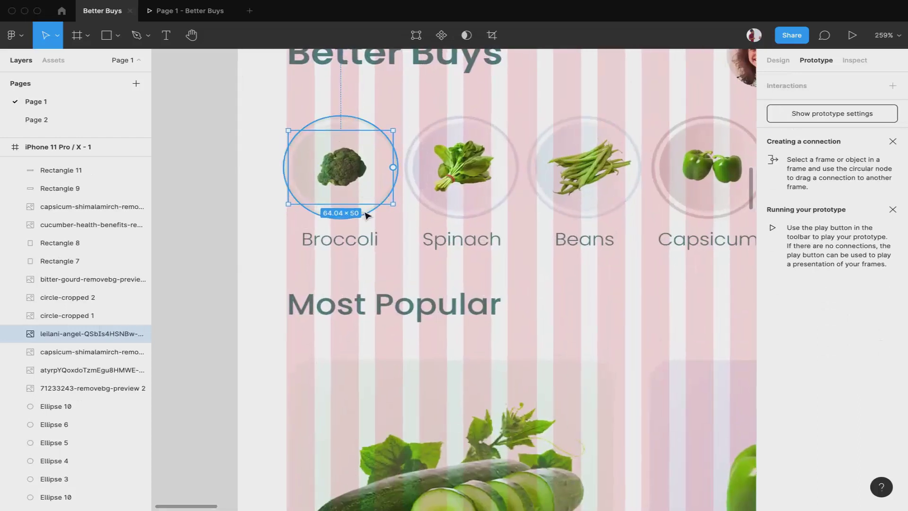
click(367, 215)
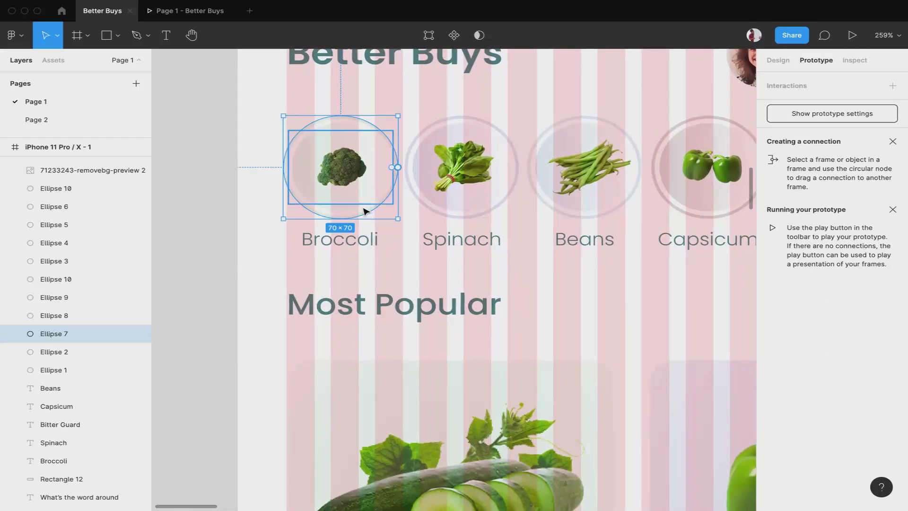
click(364, 211)
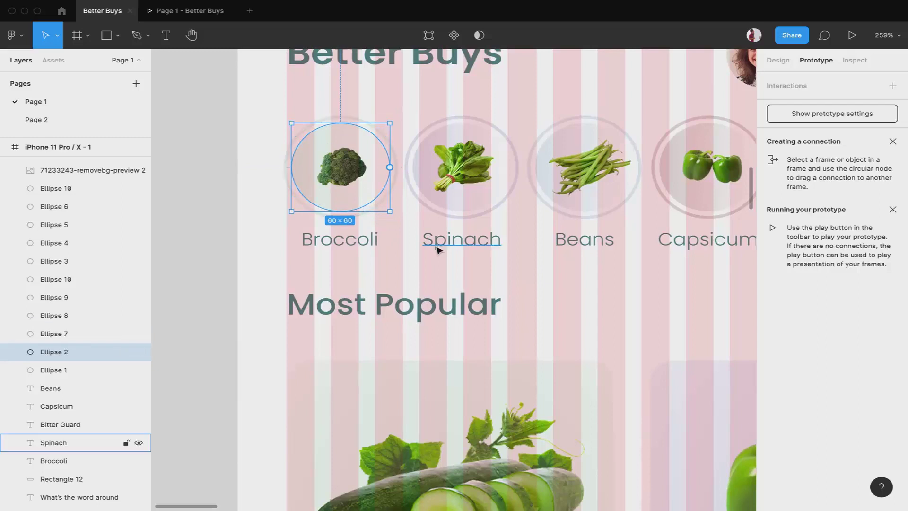
scroll(437, 249, down, 5)
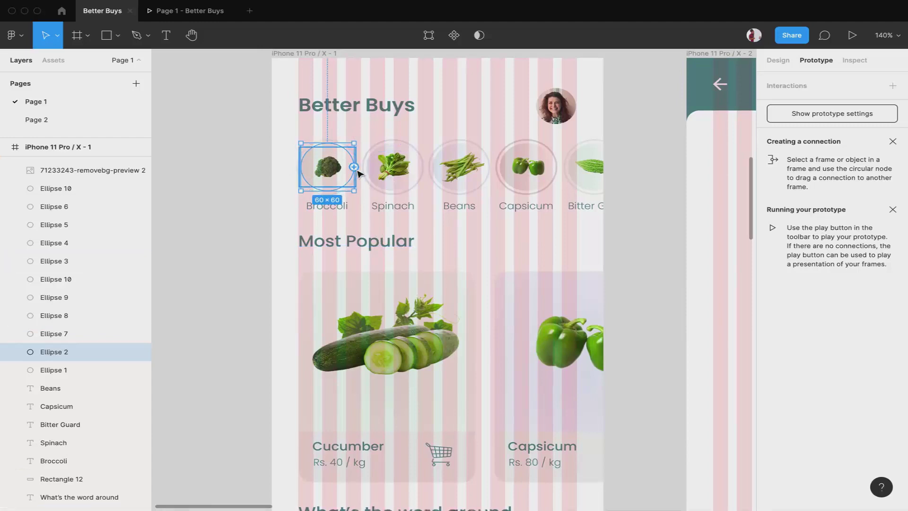
scroll(432, 259, down, 3)
scroll(432, 259, right, 3)
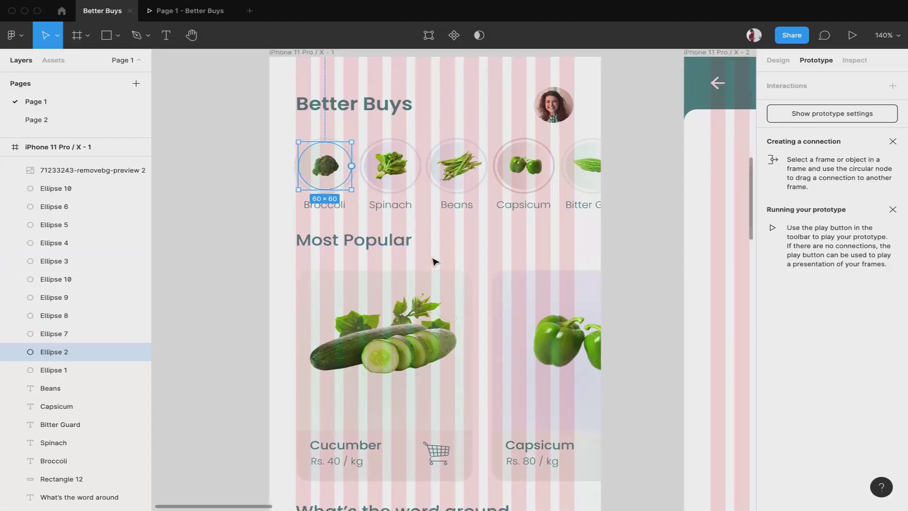
Connect Ellipse 2 to iPhone 11 Pro / X - 2 using On click, Navigate to, Instant
drag(281, 116, 625, 148)
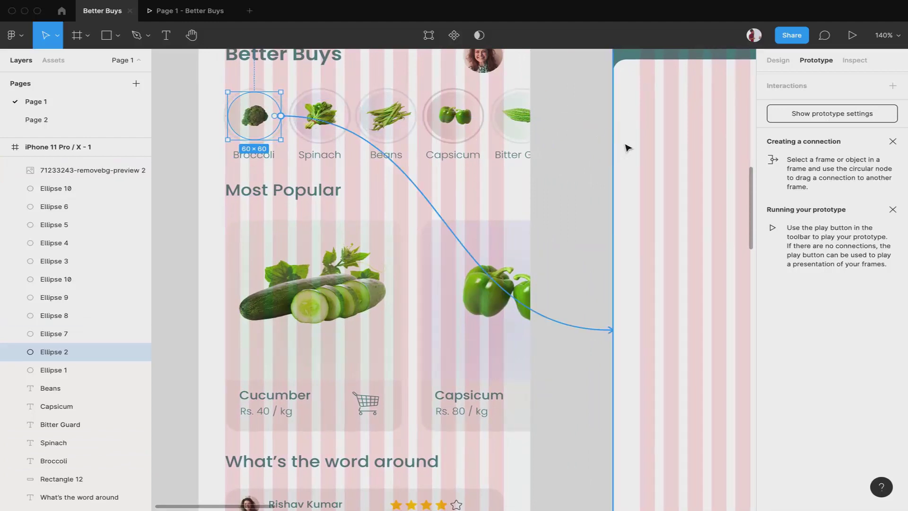
scroll(512, 182, right, 5)
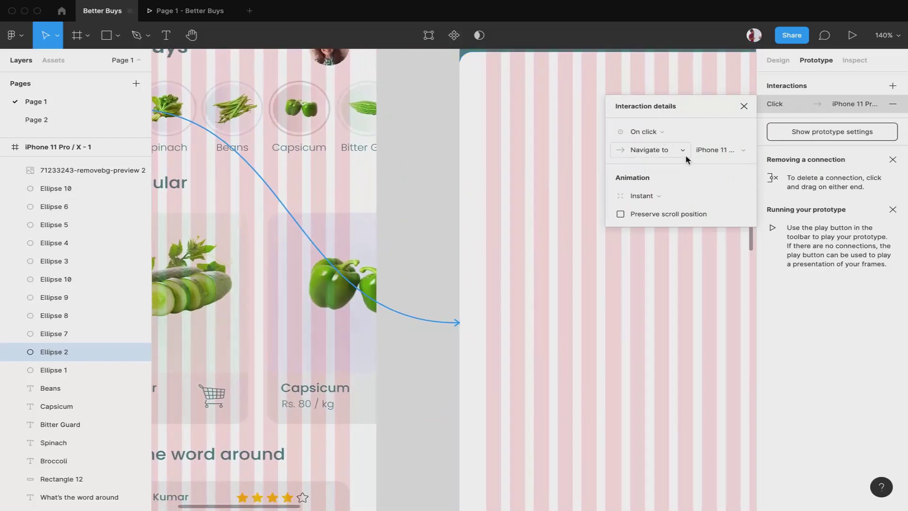
click(665, 199)
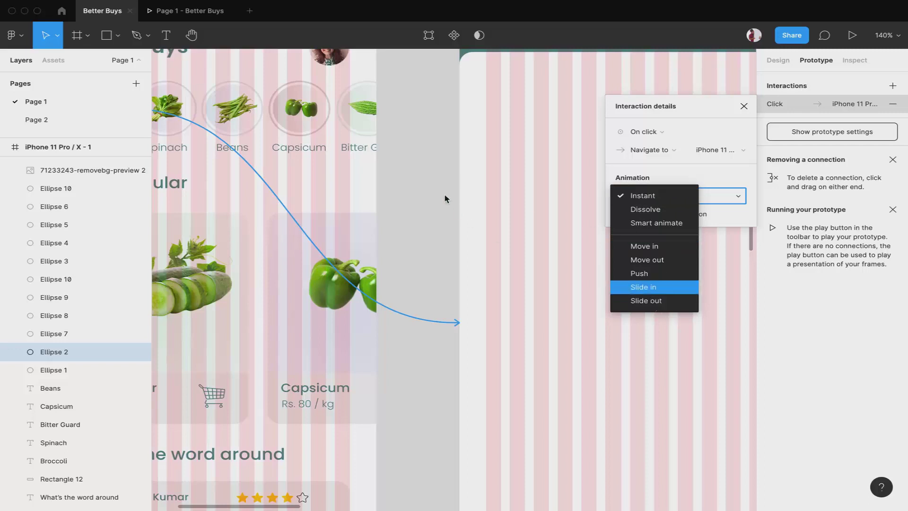
click(424, 179)
scroll(425, 178, down, 2)
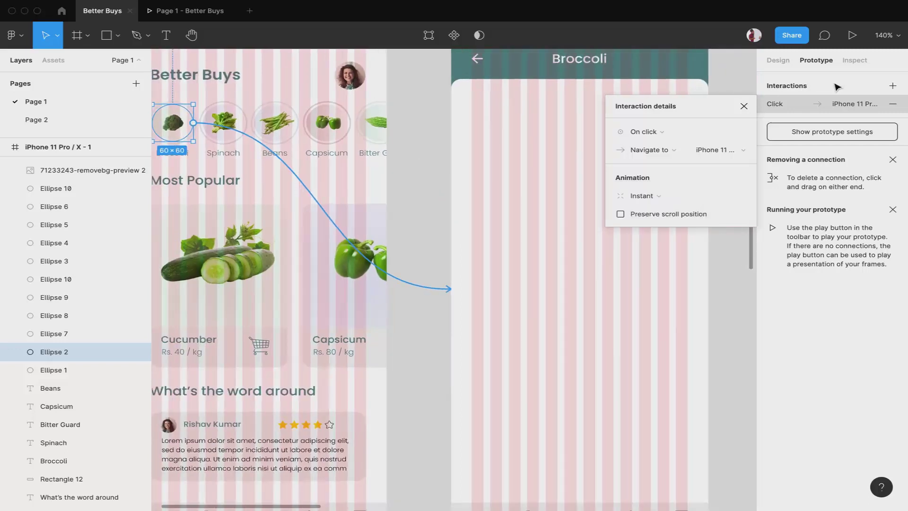
click(743, 106)
Run the prototype and tap Broccoli to confirm it opens the Broccoli detail screen
click(729, 283)
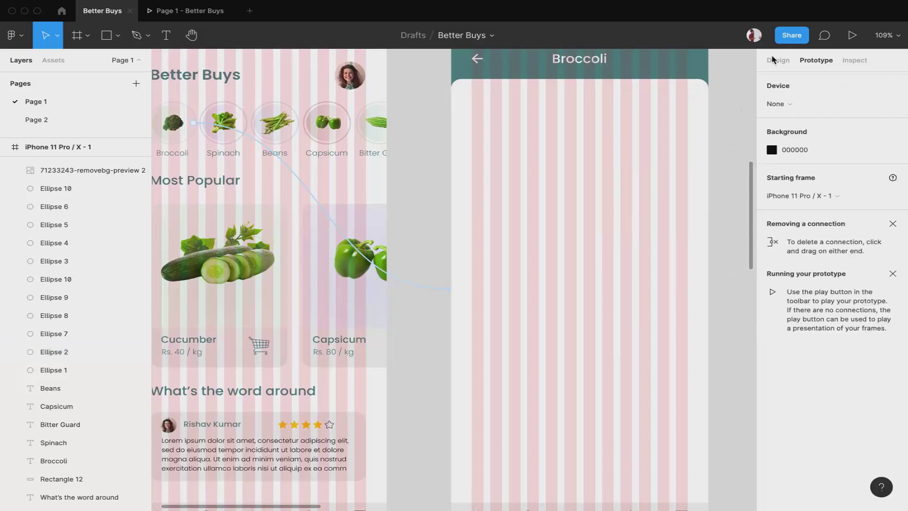
click(778, 60)
click(186, 11)
click(214, 189)
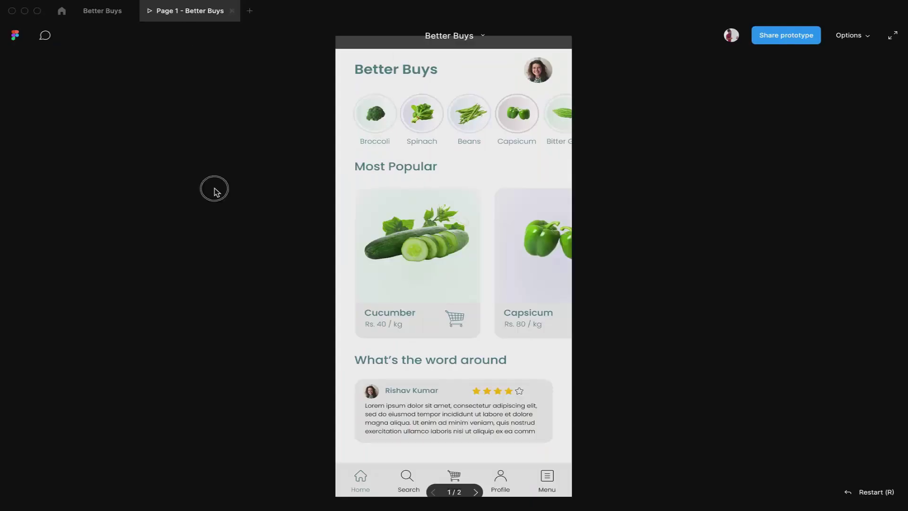
click(365, 128)
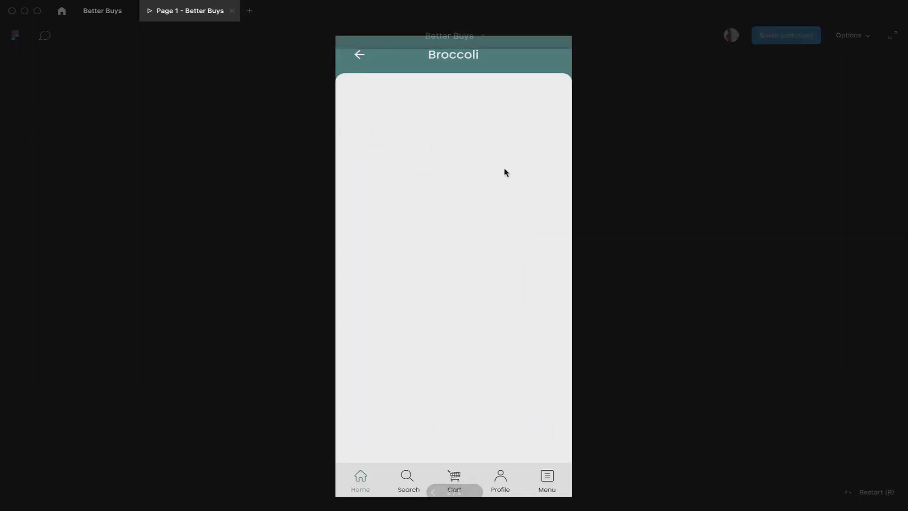
Copy the loose broccoli image into iPhone 11 Pro / X - 2 and nudge it up-left
click(103, 12)
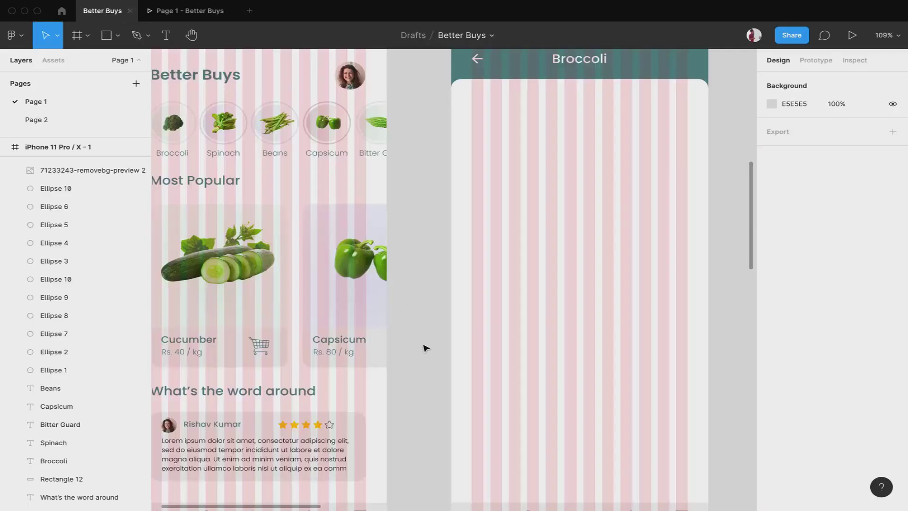
scroll(447, 344, down, 10)
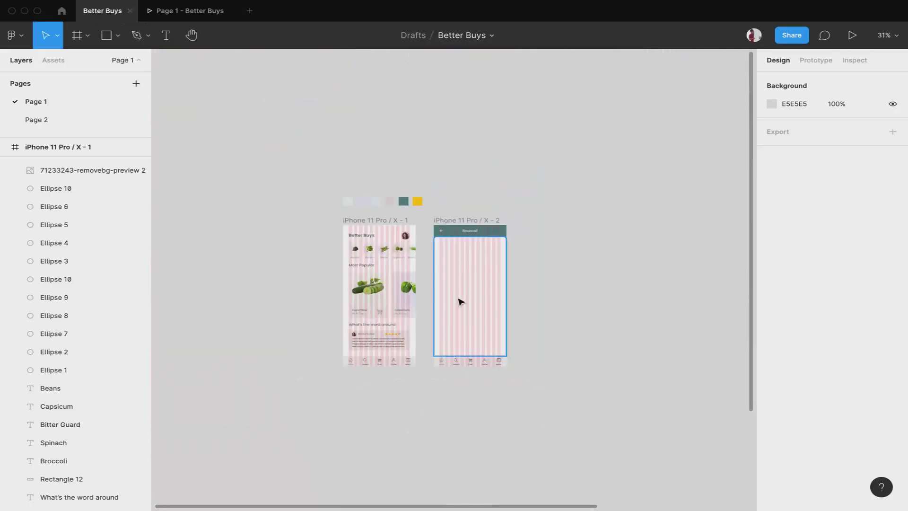
scroll(598, 334, right, 3)
scroll(597, 334, down, 5)
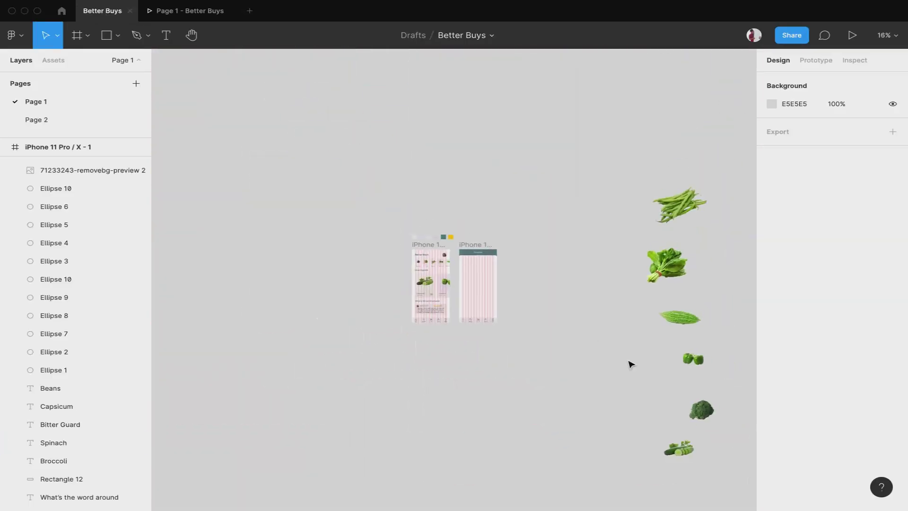
click(702, 410)
drag(702, 410, 536, 410)
drag(496, 270, 482, 271)
scroll(482, 271, up, 5)
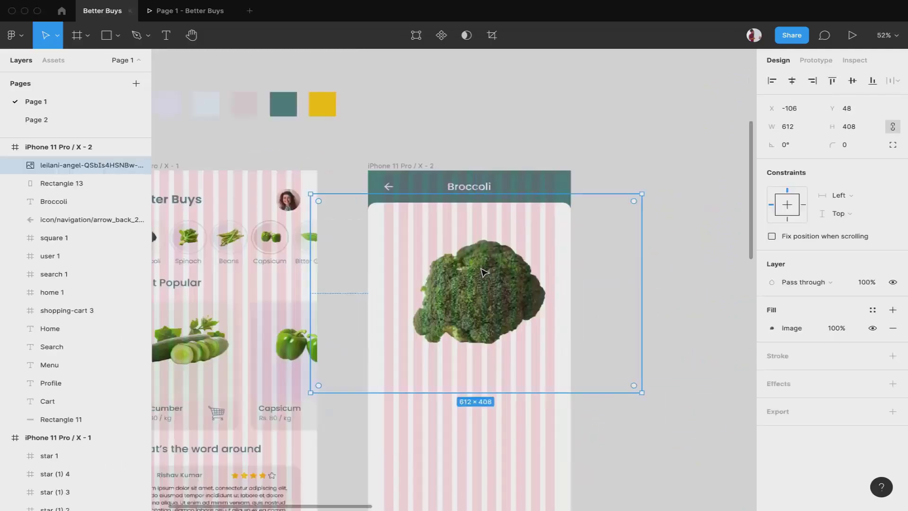
scroll(482, 271, up, 3)
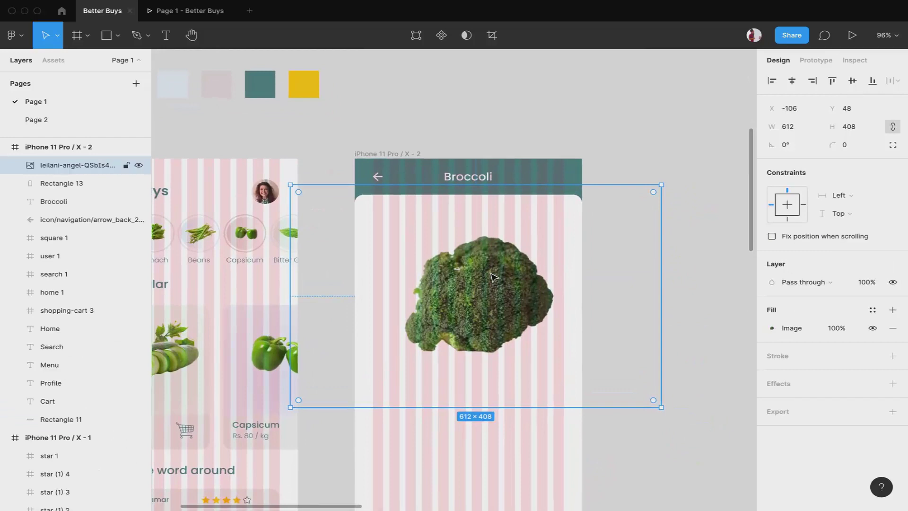
drag(487, 274, 478, 271)
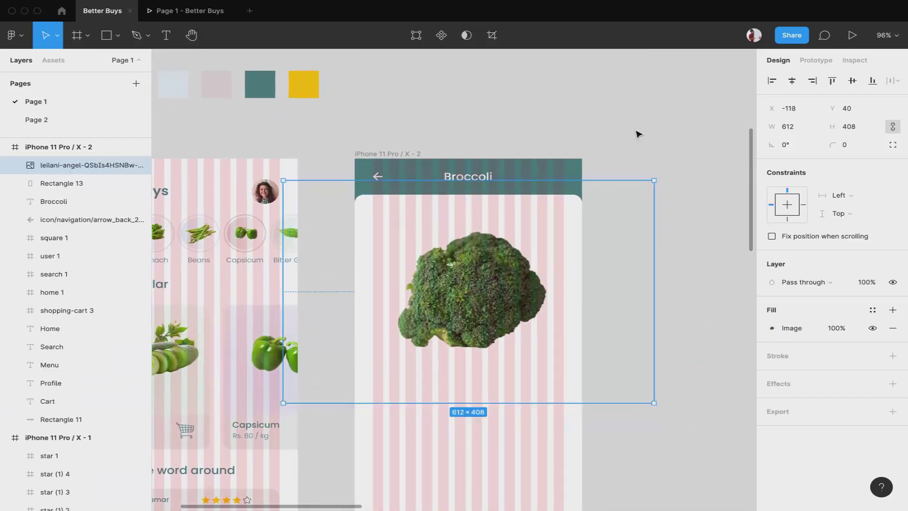
click(549, 121)
Check the broccoli placement in the prototype preview, then return to the editor
click(185, 12)
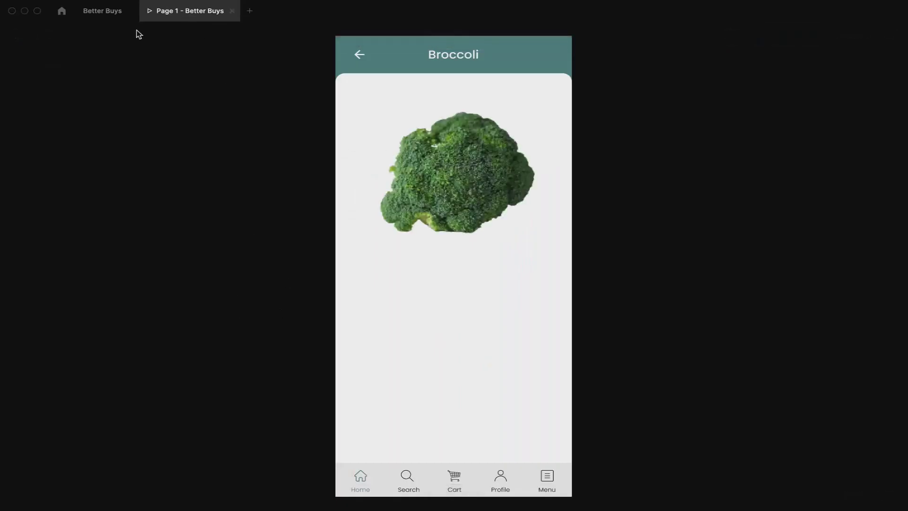
click(97, 11)
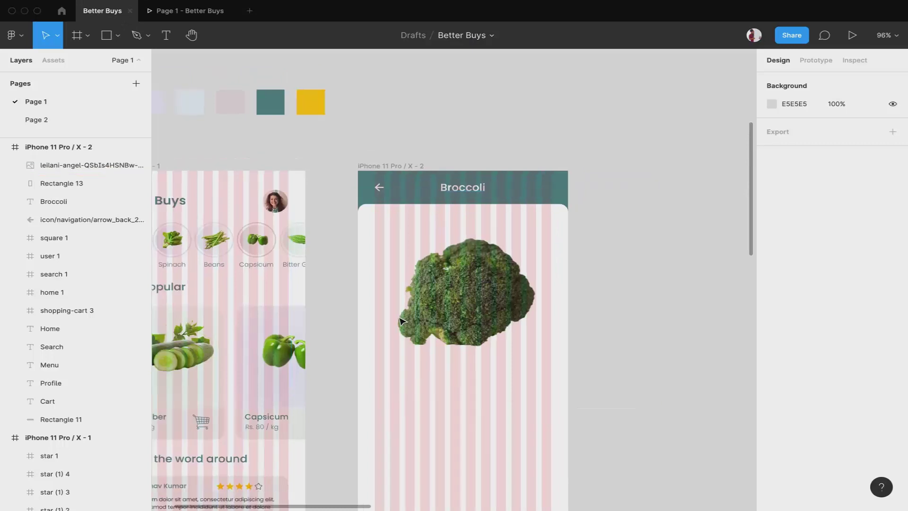
scroll(325, 454, down, 5)
scroll(324, 454, left, 4)
scroll(324, 454, down, 5)
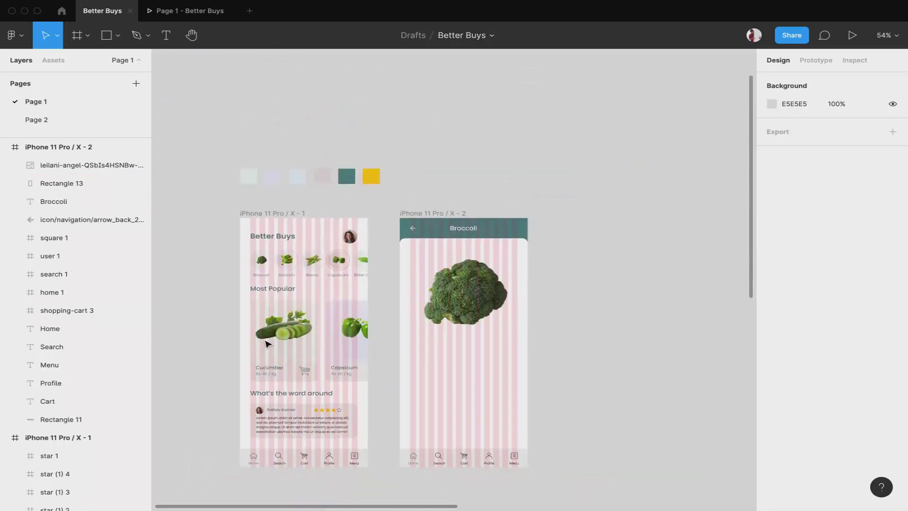
Copy the Most Popular text into frame X-2, change it to 'Rs 200 / kg', and nudge it down
click(274, 289)
drag(277, 290, 430, 344)
scroll(433, 345, up, 5)
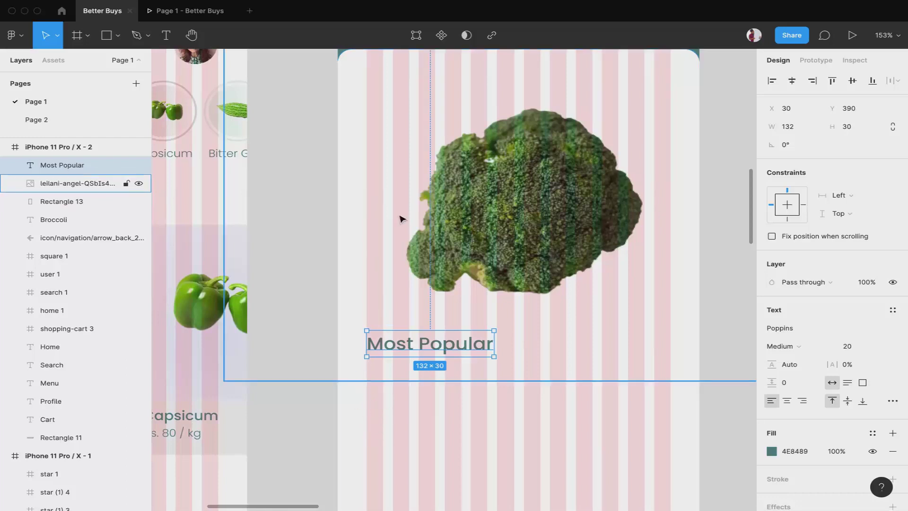
double_click(452, 345)
text(Rs 200 /)
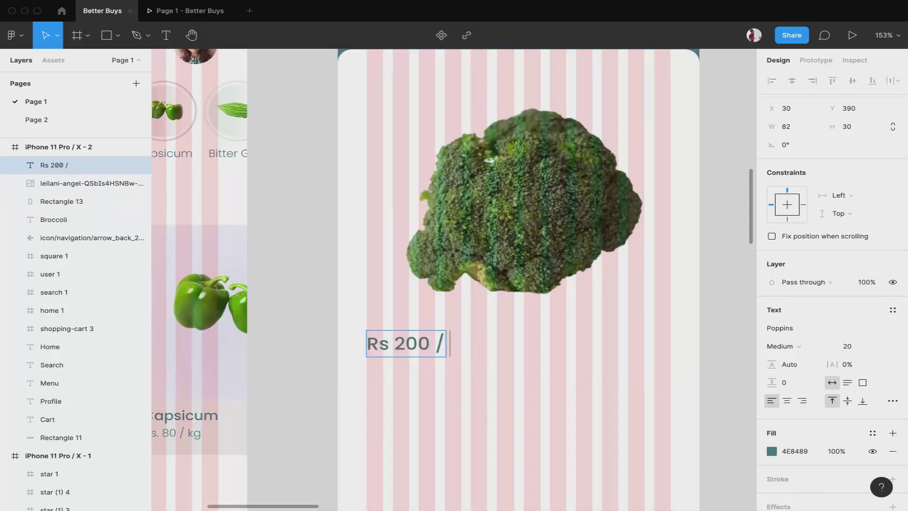
text( kg)
key(Escape)
key(shift+1)
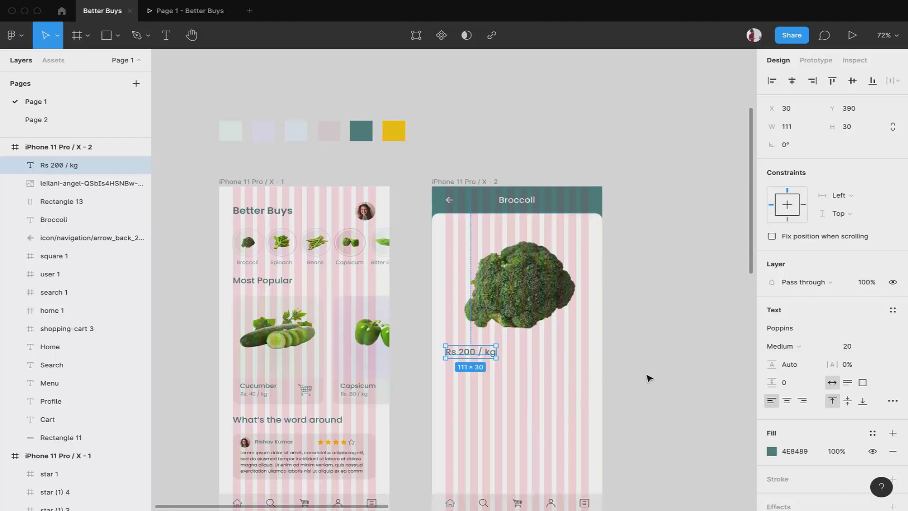
key(Down)
key(Down)
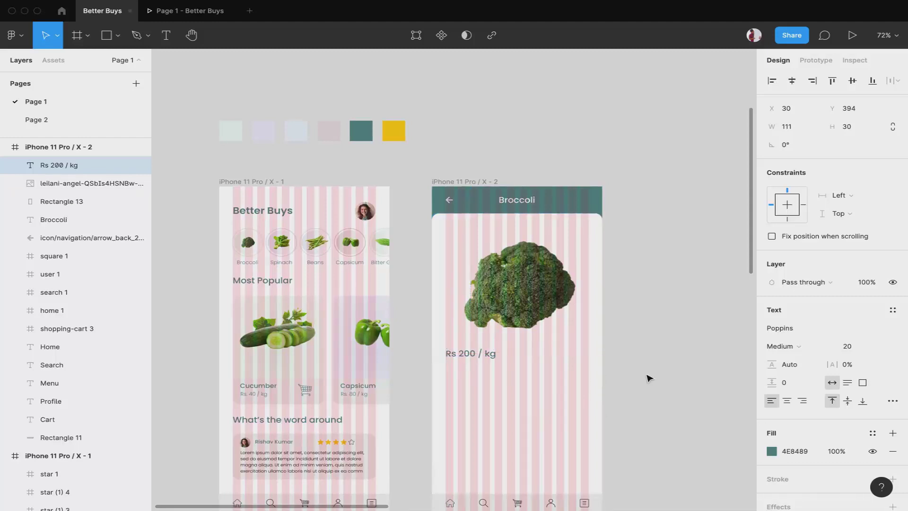
click(648, 378)
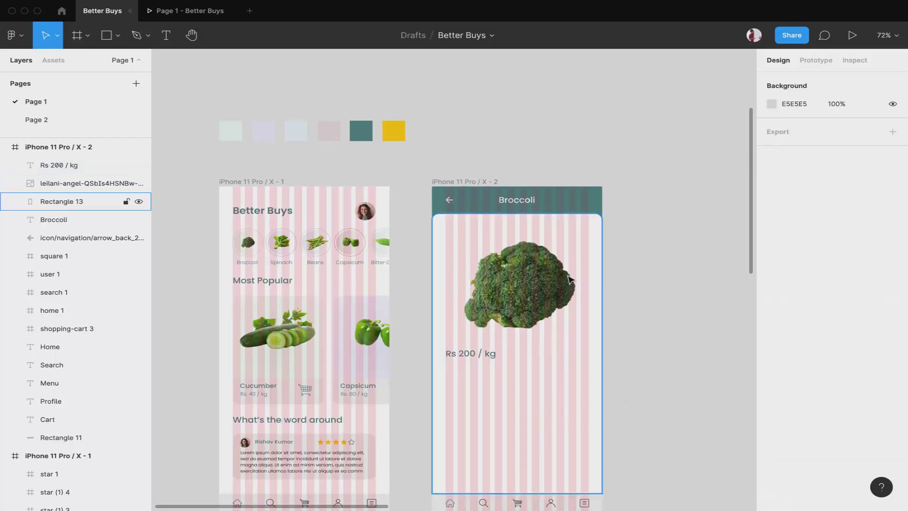
Lock the Rectangle 13 white background card layer in the Layers panel
click(573, 435)
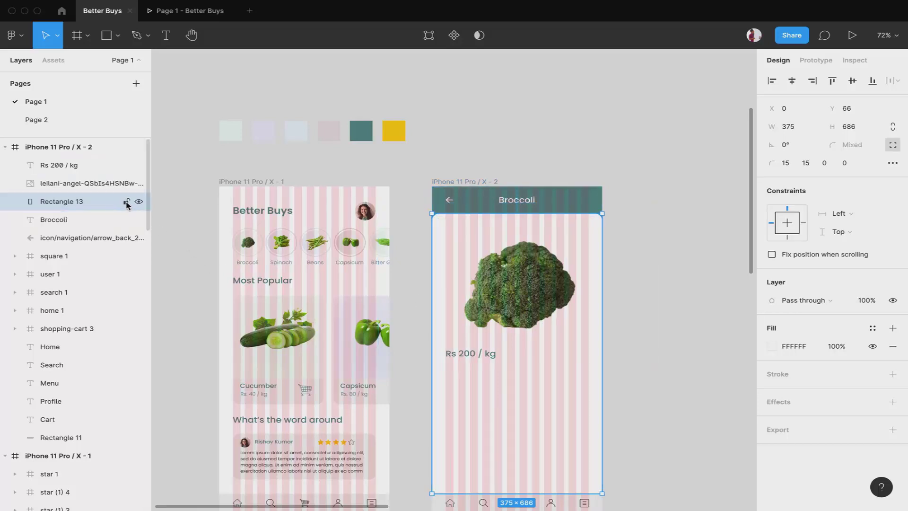
click(126, 202)
click(560, 97)
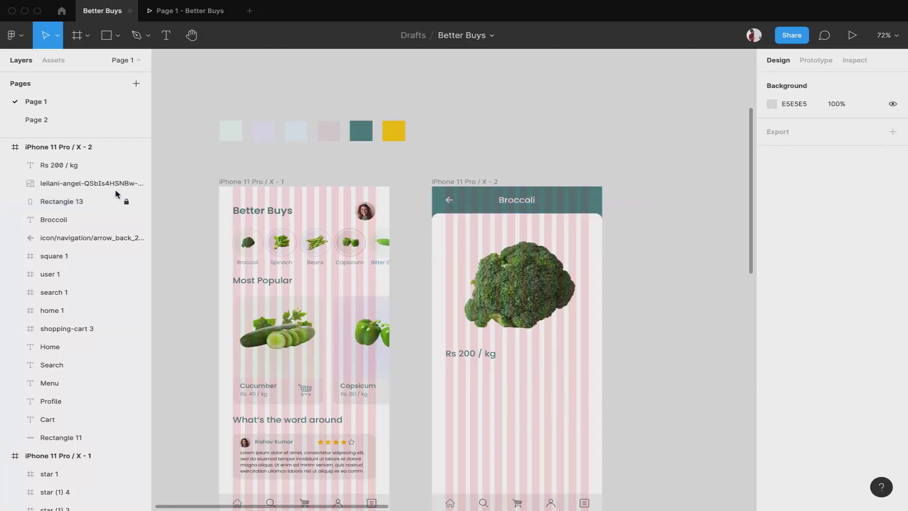
click(128, 202)
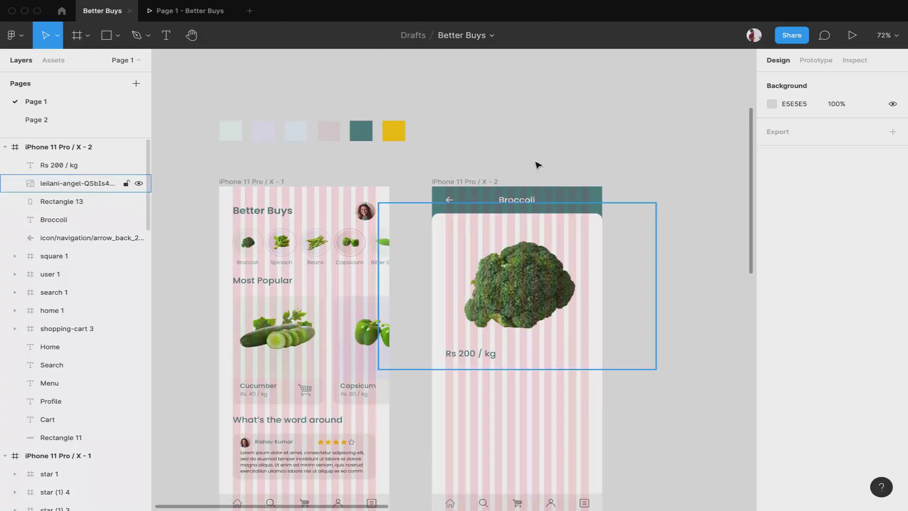
click(527, 451)
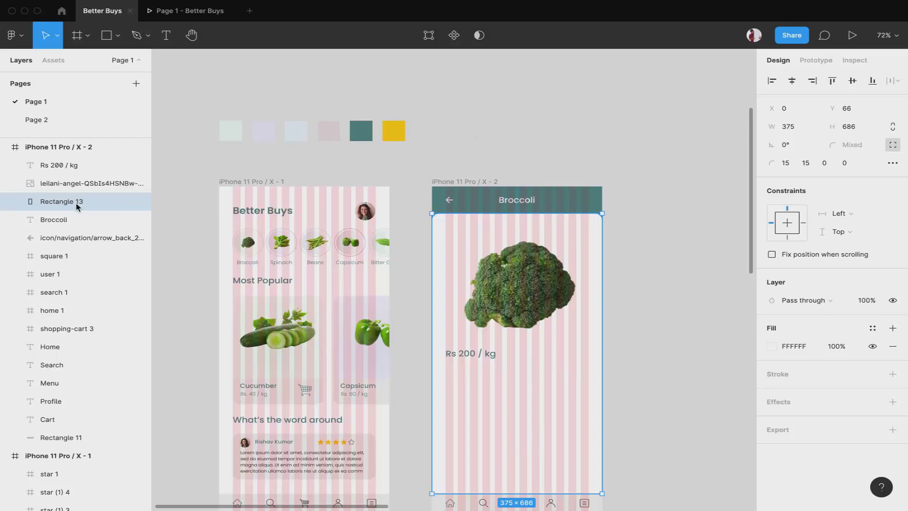
click(126, 202)
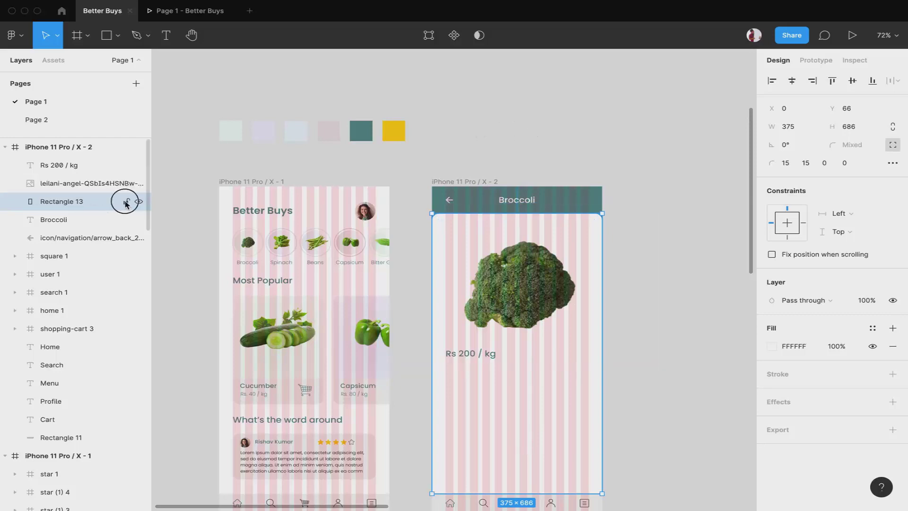
click(493, 136)
Copy the review's Lorem ipsum text below the price label and widen its text box
scroll(492, 432, down, 3)
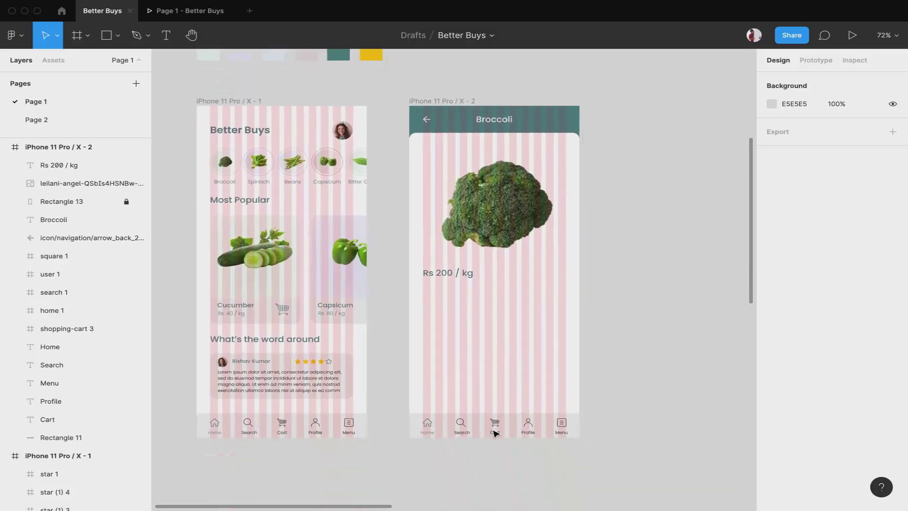
click(318, 388)
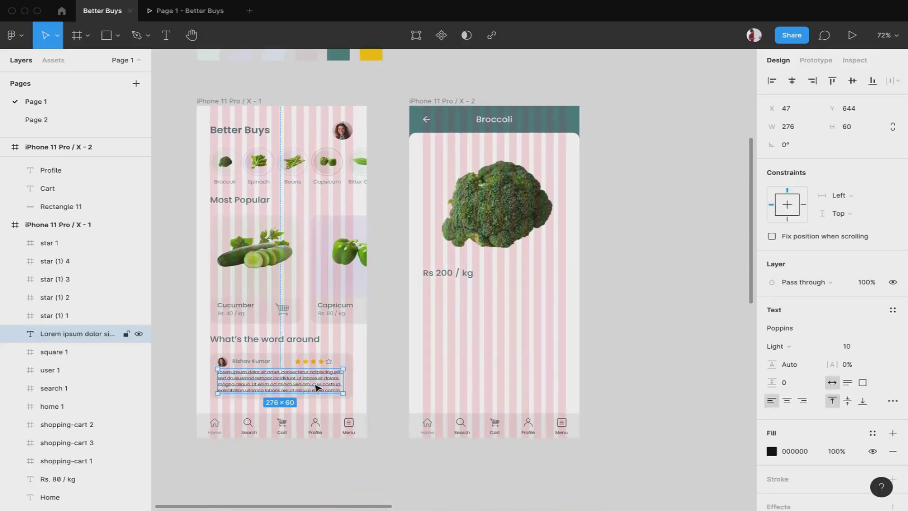
drag(317, 388, 513, 299)
scroll(513, 298, up, 5)
drag(634, 286, 688, 286)
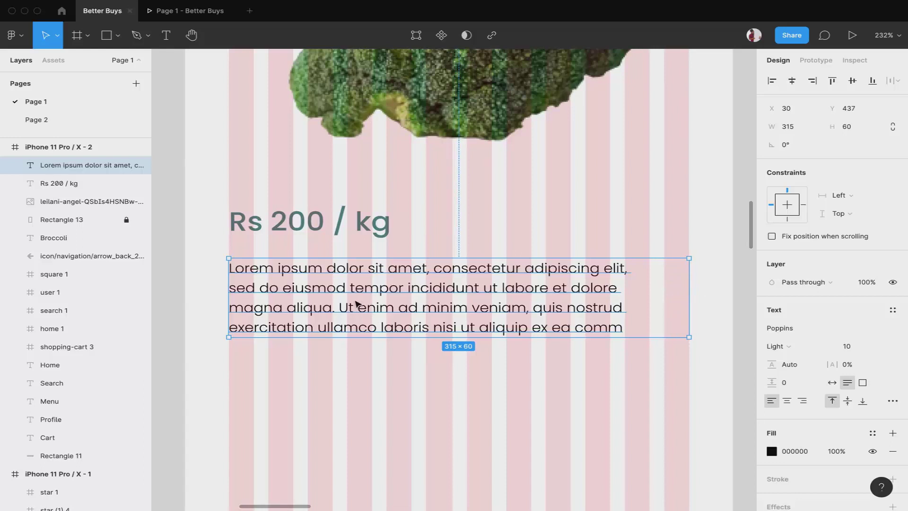
Remove the line breaks so the Lorem ipsum text flows as one continuous paragraph
double_click(238, 287)
click(239, 288)
click(230, 289)
key(BackSpace)
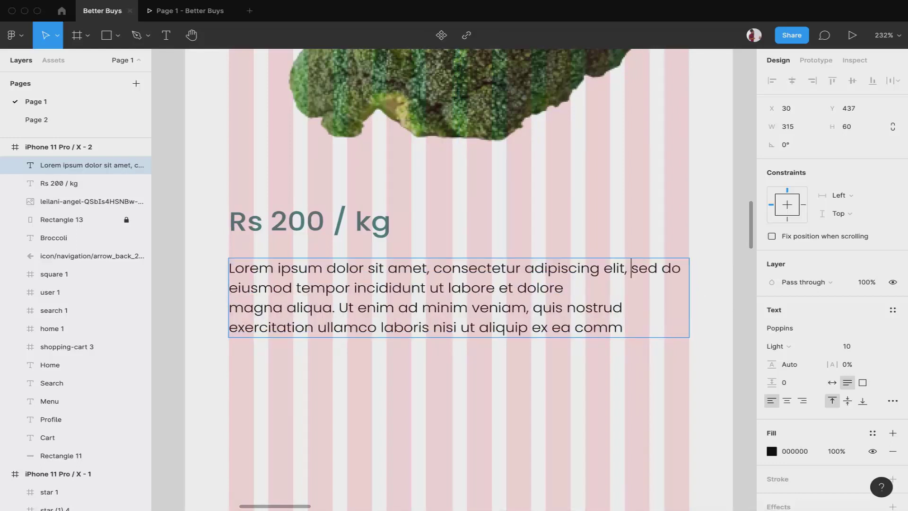
click(229, 288)
key(BackSpace)
click(229, 307)
key(BackSpace)
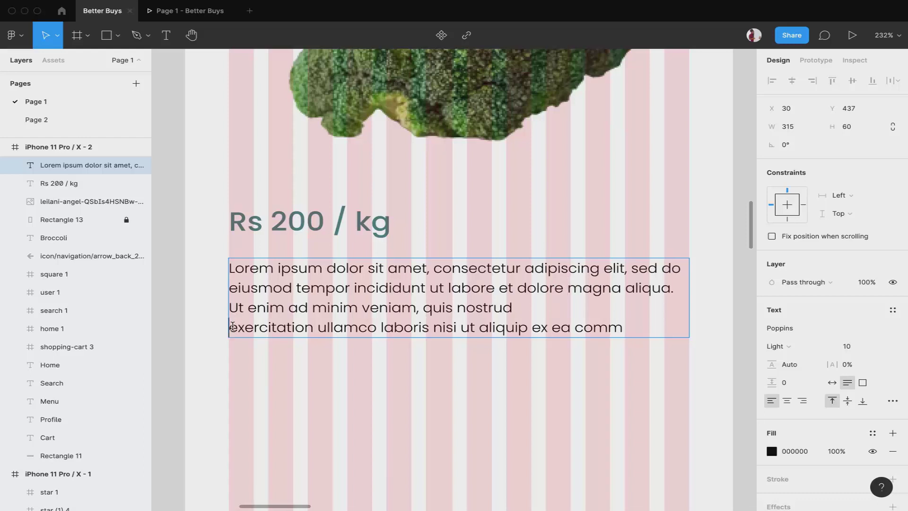
click(231, 327)
key(BackSpace)
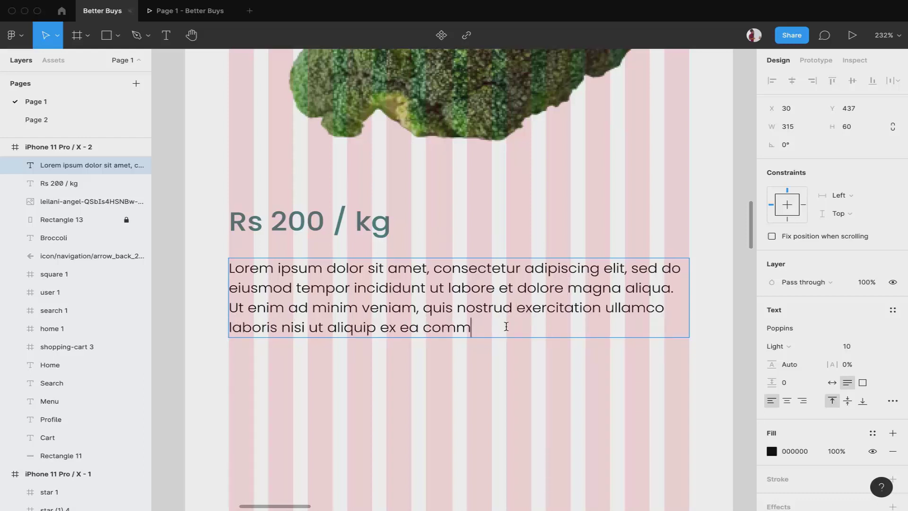
Paste a second copy of the paragraph at its end to double its length
key(ctrl+a)
key(ctrl+c)
key(Right)
key(ctrl+v)
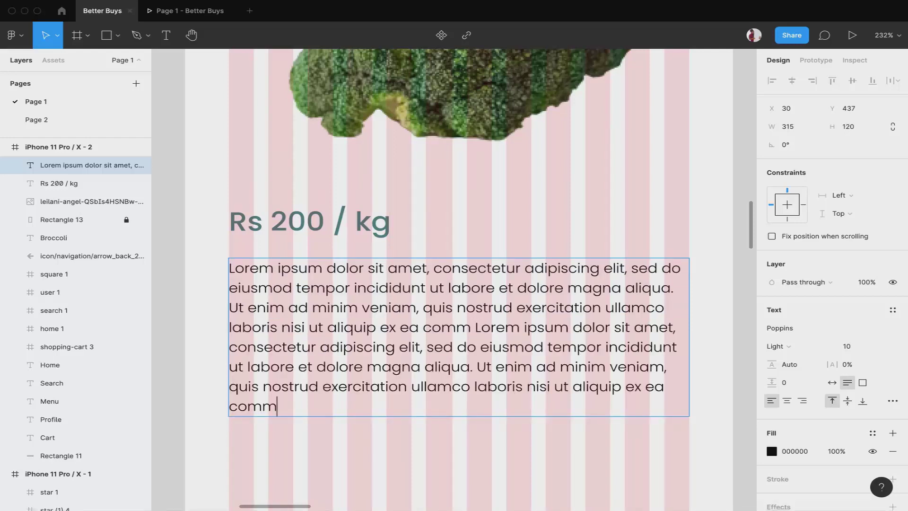
scroll(543, 424, down, 3)
scroll(543, 424, right, 2)
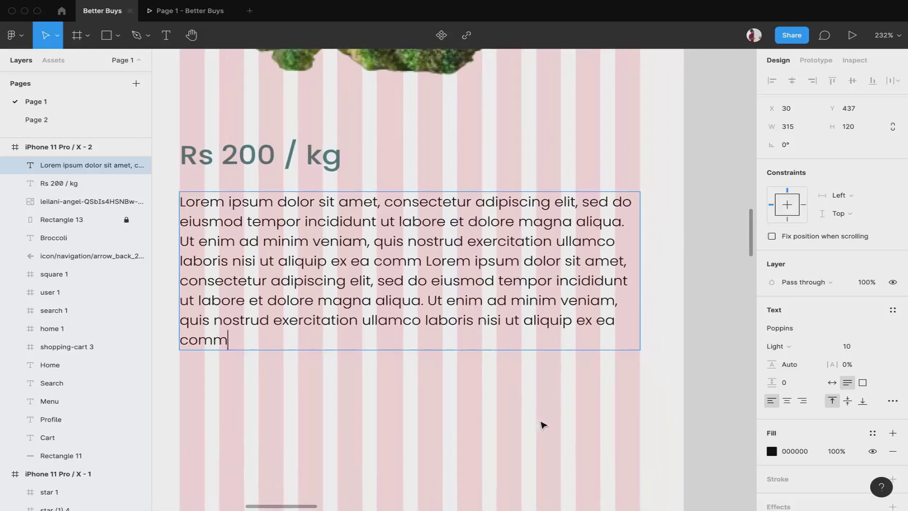
key(Escape)
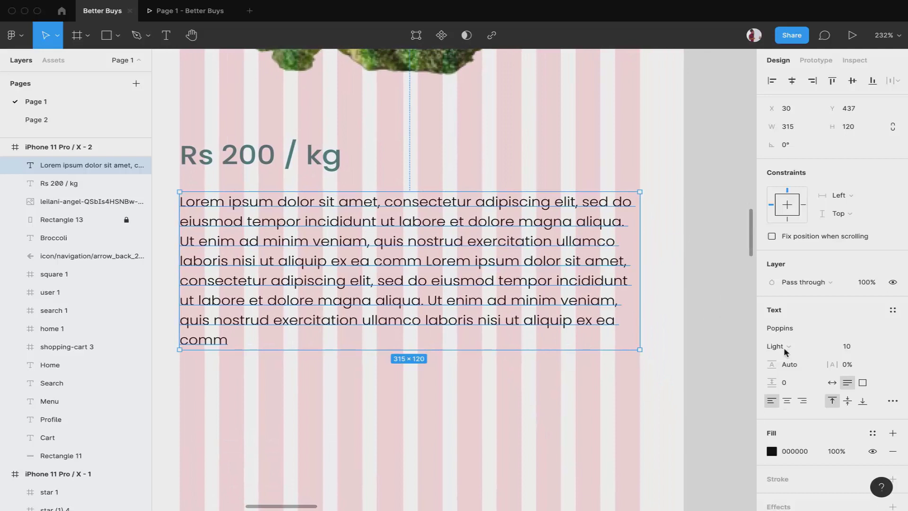
Set the description text colour to teal 4E8489
click(771, 451)
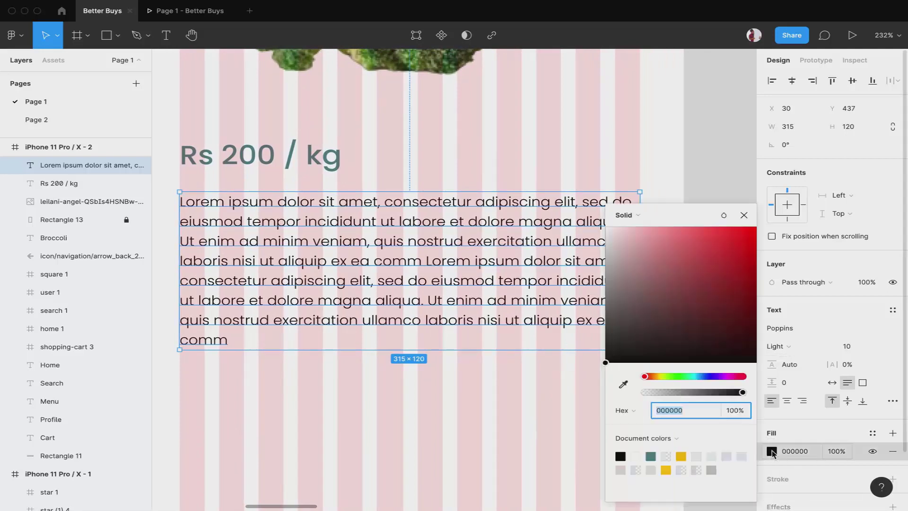
click(652, 456)
scroll(490, 424, down, 5)
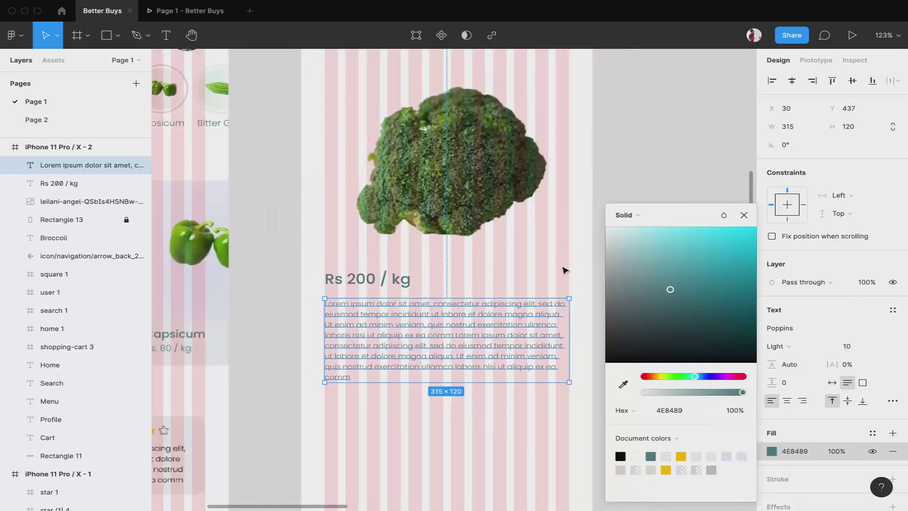
click(676, 149)
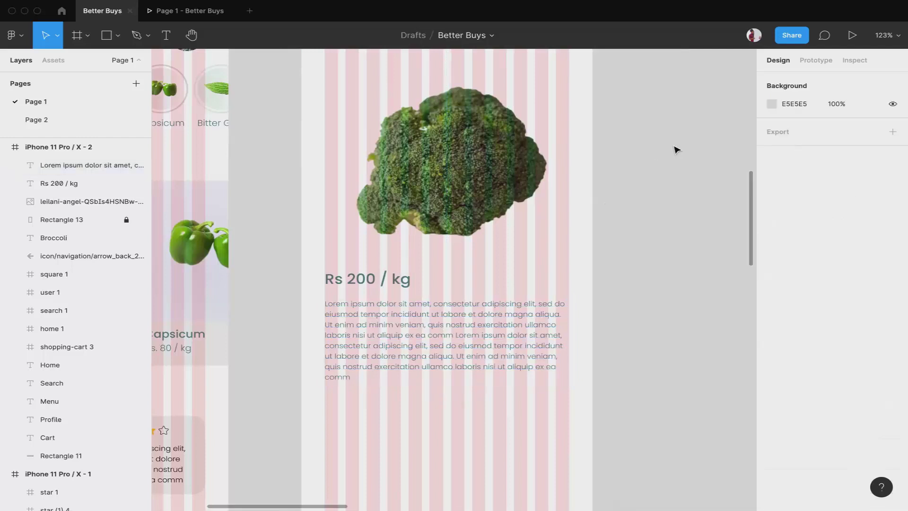
Raise the description's font size from 10 to 12
click(523, 336)
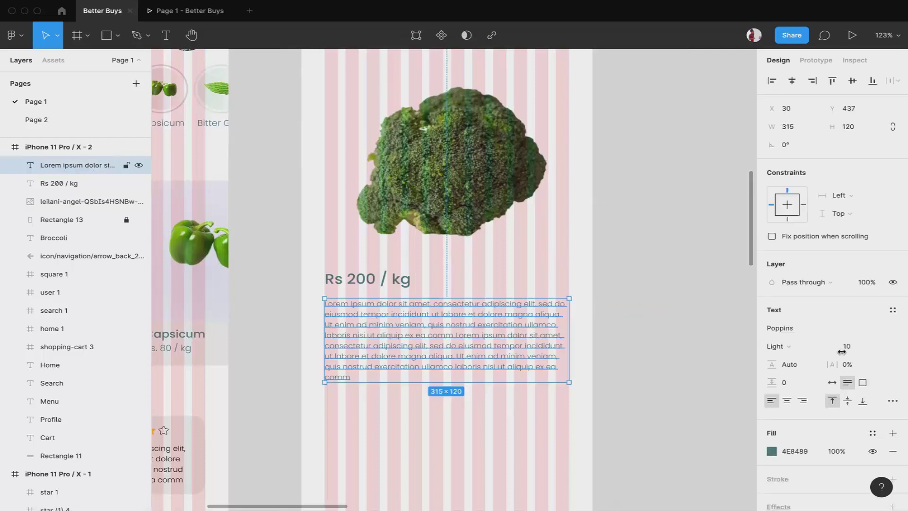
click(864, 350)
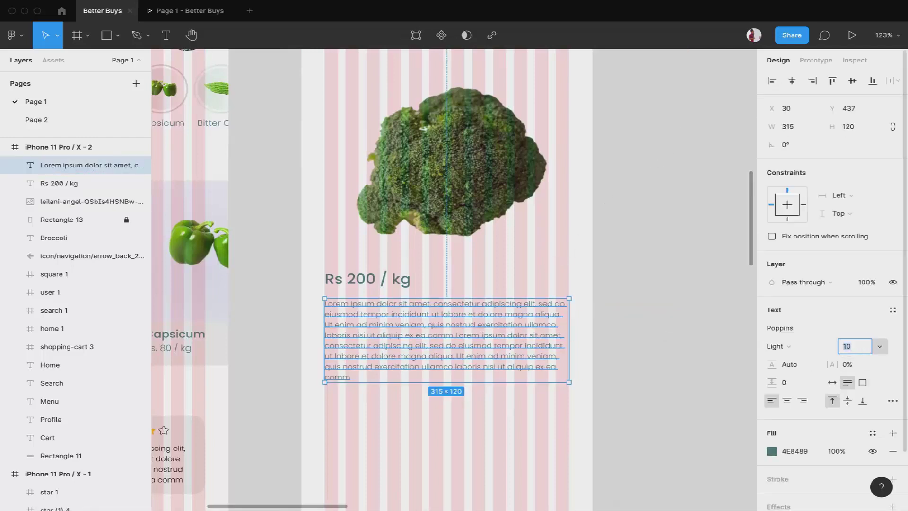
key(Up)
key(Up)
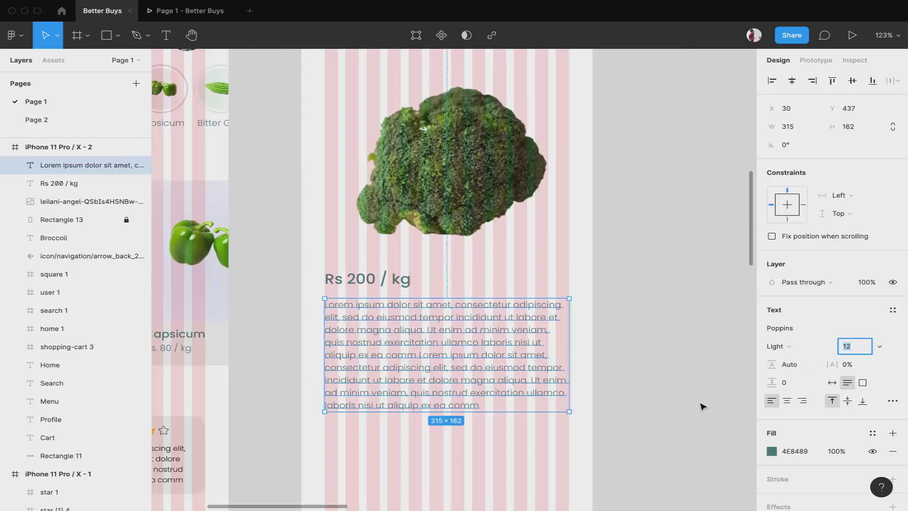
click(701, 405)
scroll(543, 419, down, 3)
scroll(541, 419, up, 5)
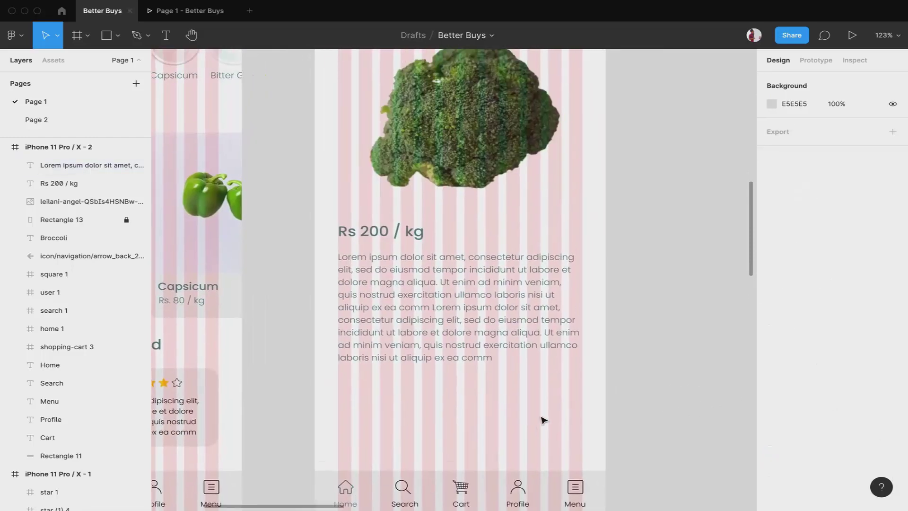
Select the repeated second Lorem ipsum passage at the end of the description
click(479, 325)
double_click(484, 338)
click(497, 358)
key(shift+Up)
key(shift+Up)
key(shift+Up)
key(shift+Up)
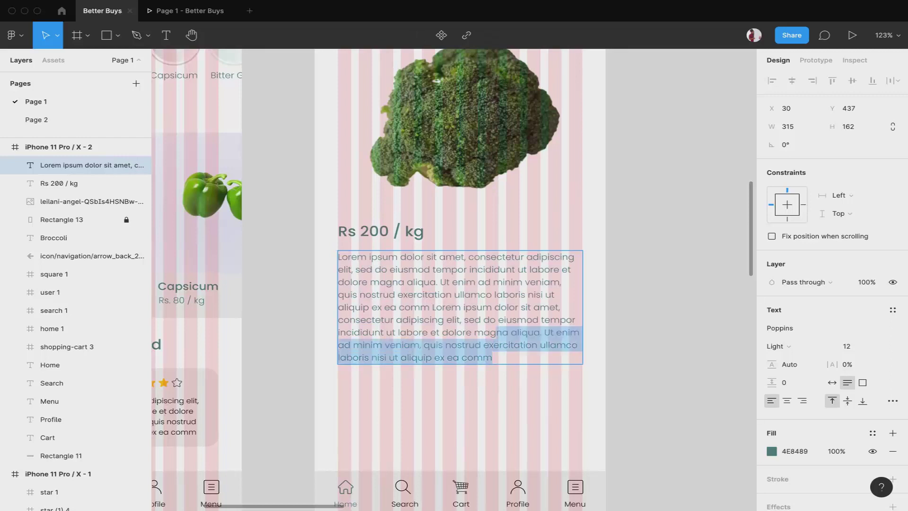
key(shift+Left)
key(shift+Left)
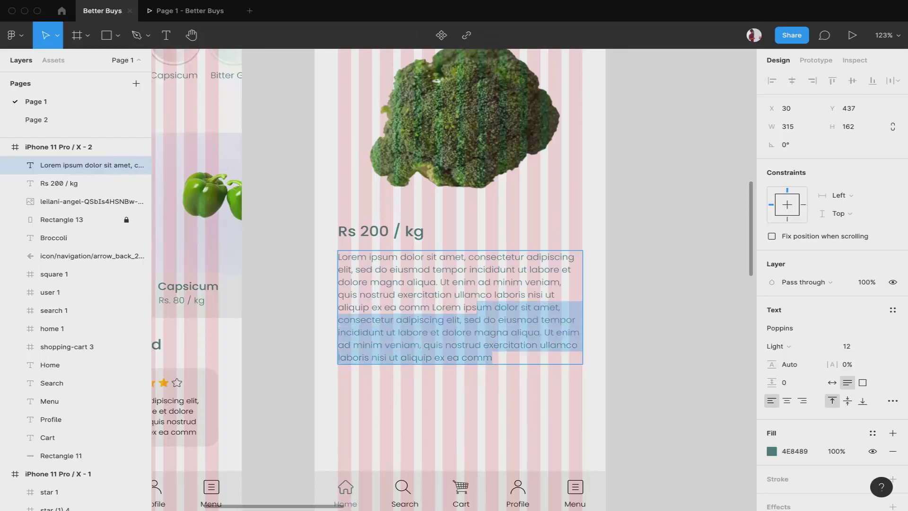
key(shift+Left)
key(shift+Left)
key(shift+Left)
key(shift+Left)
key(shift+Left)
key(shift+Left)
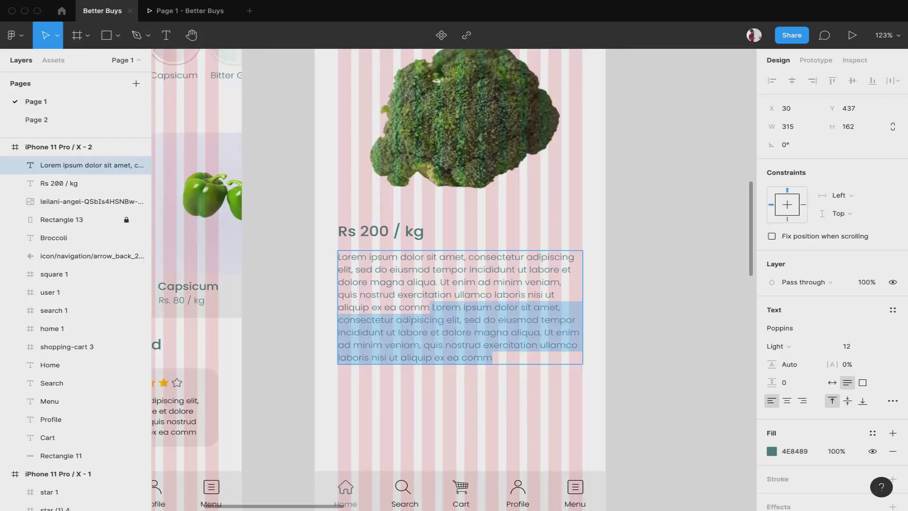
Delete the duplicated passage and preview the single-paragraph description in the prototype
key(BackSpace)
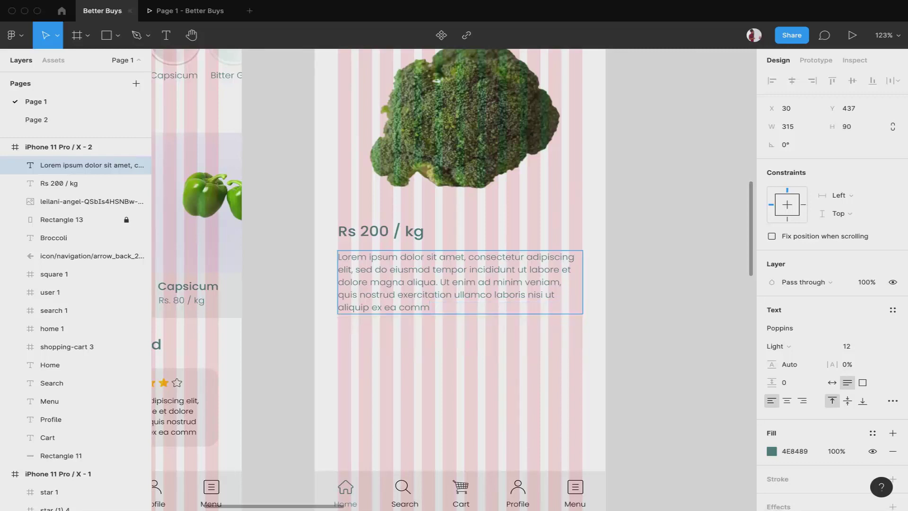
key(Escape)
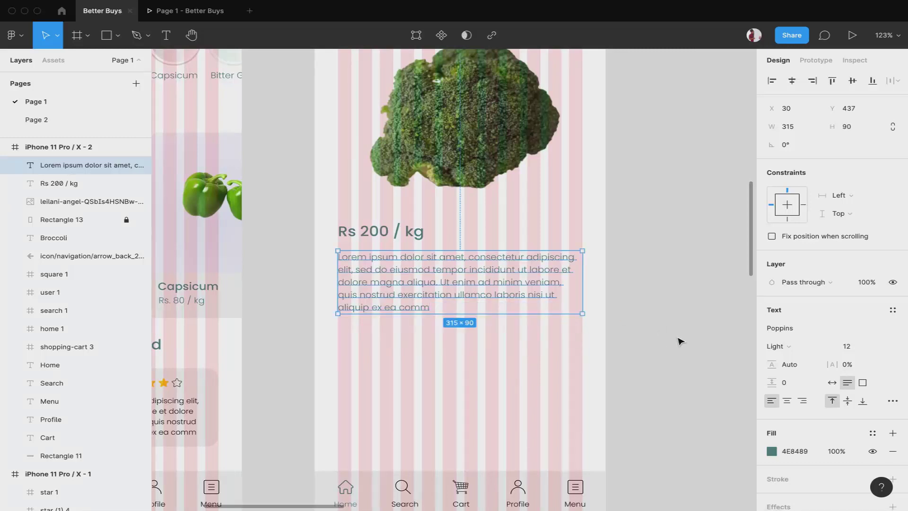
key(Escape)
key(super+alt+Return)
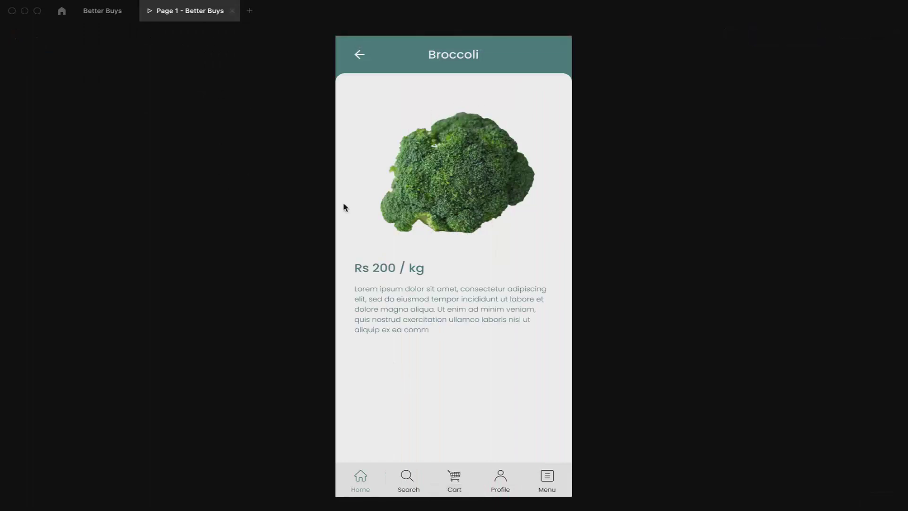
click(101, 12)
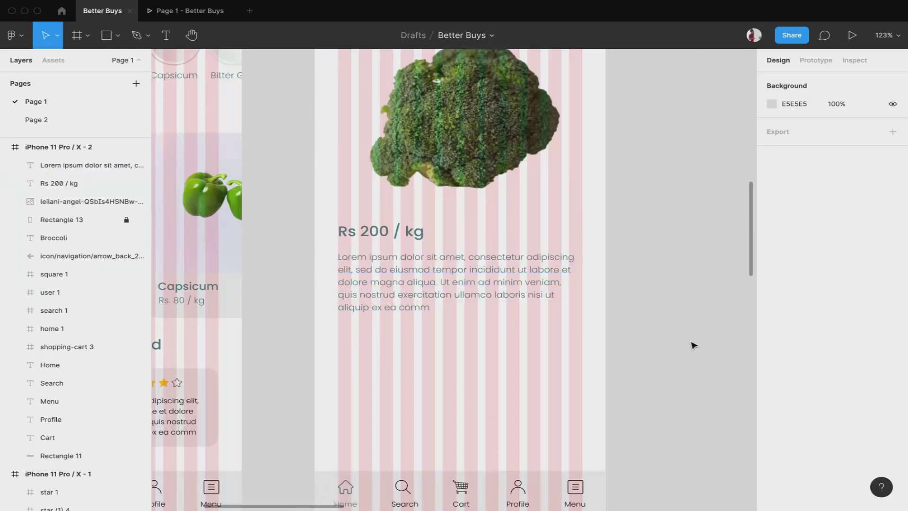
Draw a rectangle above the navigation bar and resize it to a 125×36 button shape
click(110, 38)
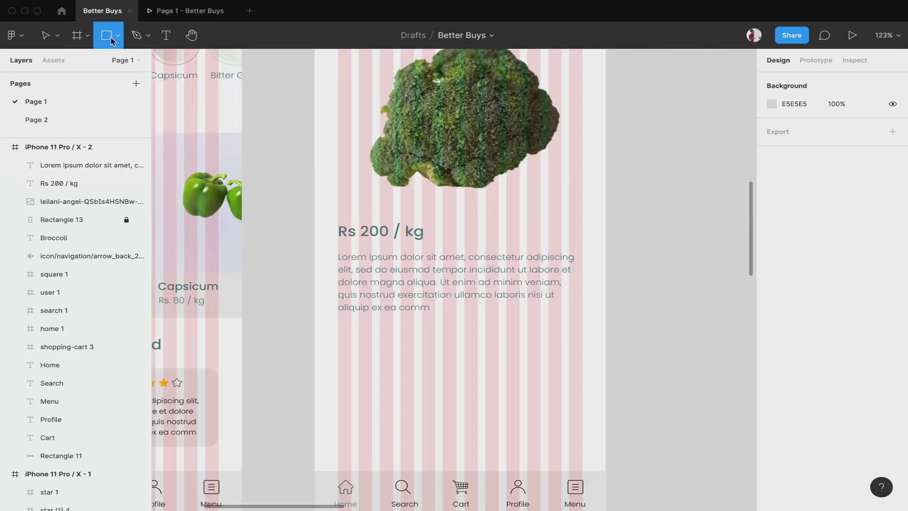
click(364, 454)
scroll(366, 458, down, 4)
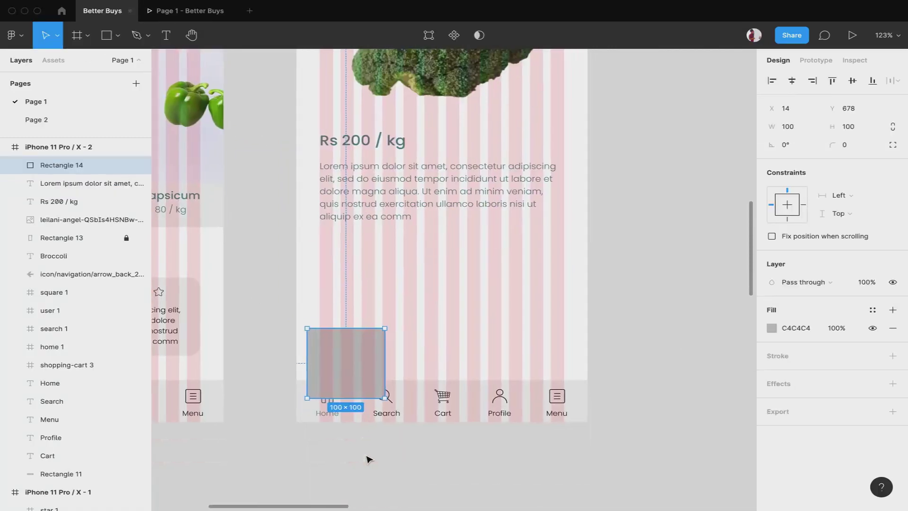
drag(360, 362, 429, 337)
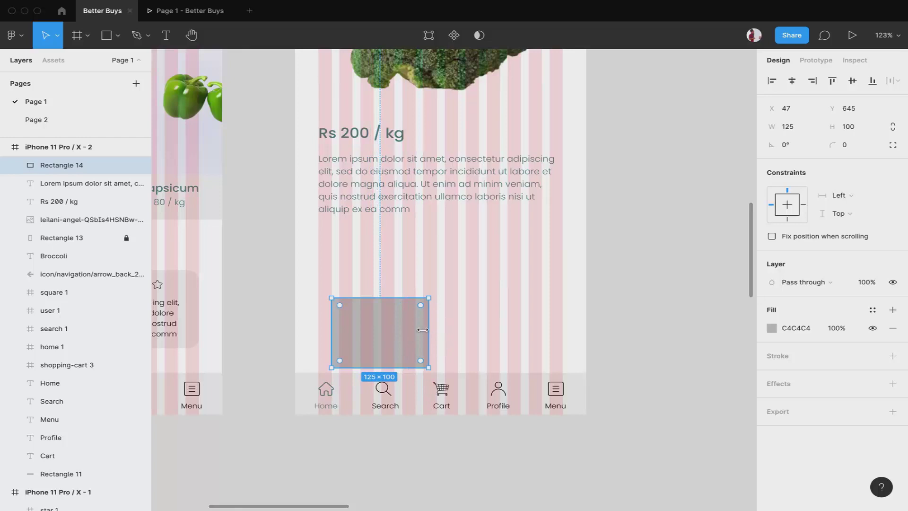
drag(393, 298, 390, 342)
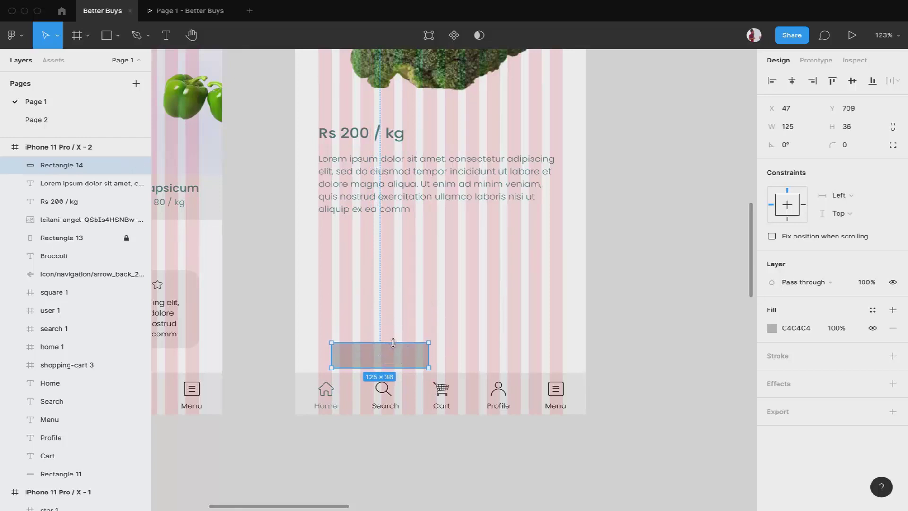
Fill the rectangle with teal 4E8489 and give it corner radius 5
click(771, 327)
click(651, 456)
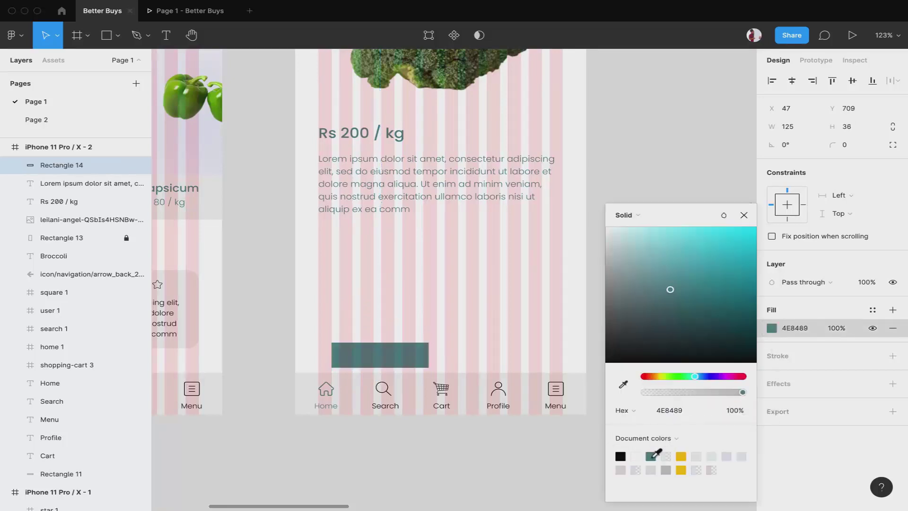
click(855, 147)
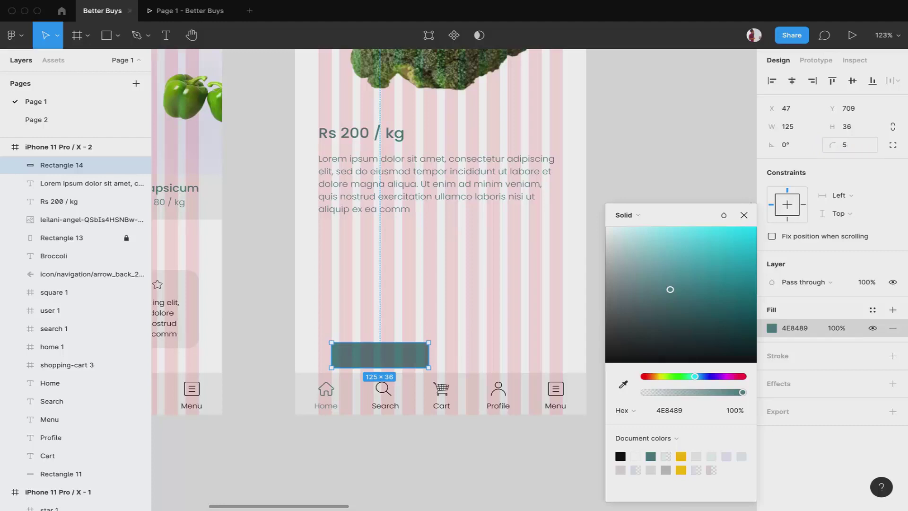
click(441, 474)
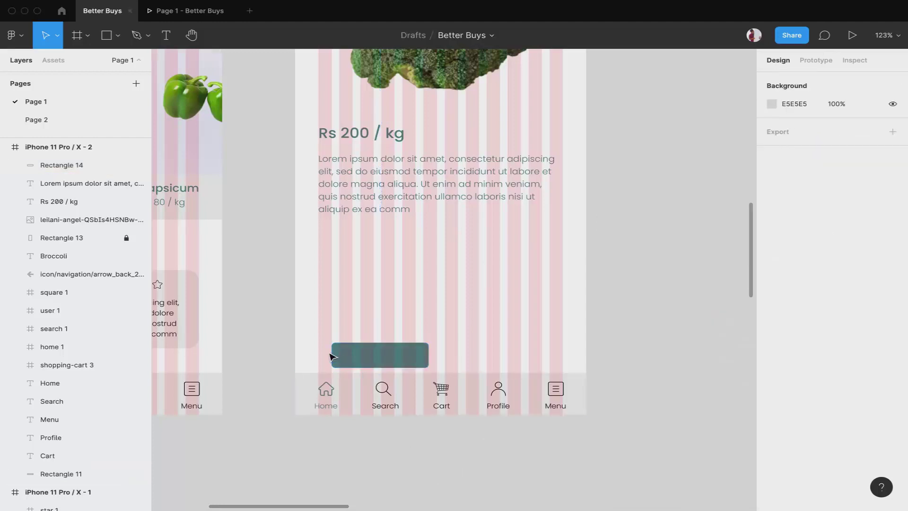
scroll(340, 360, up, 5)
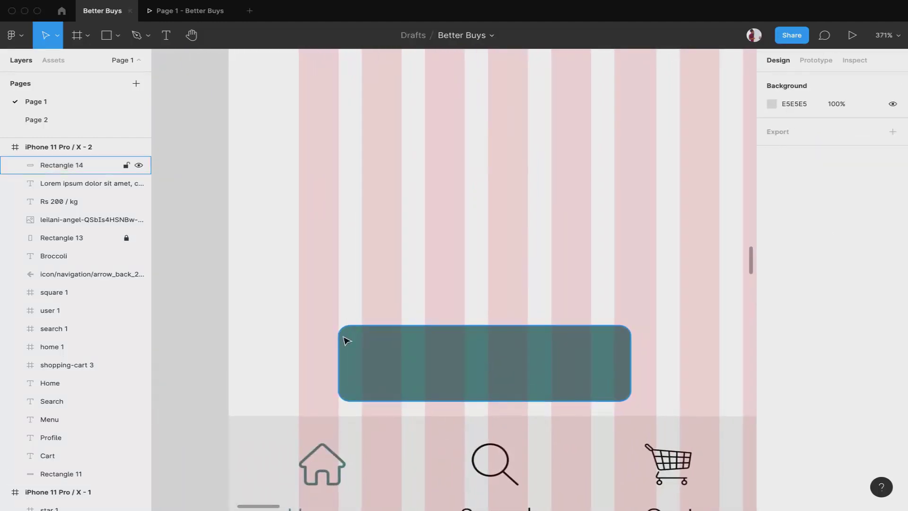
scroll(407, 358, down, 8)
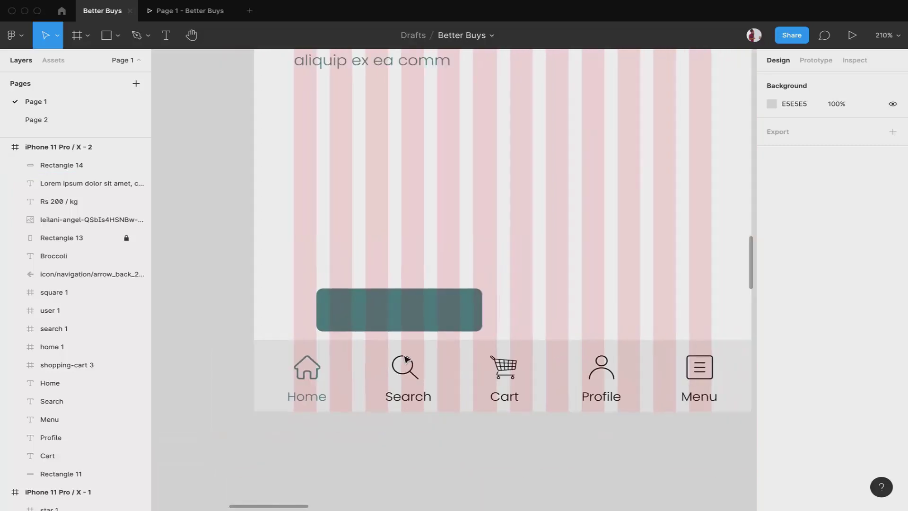
click(387, 151)
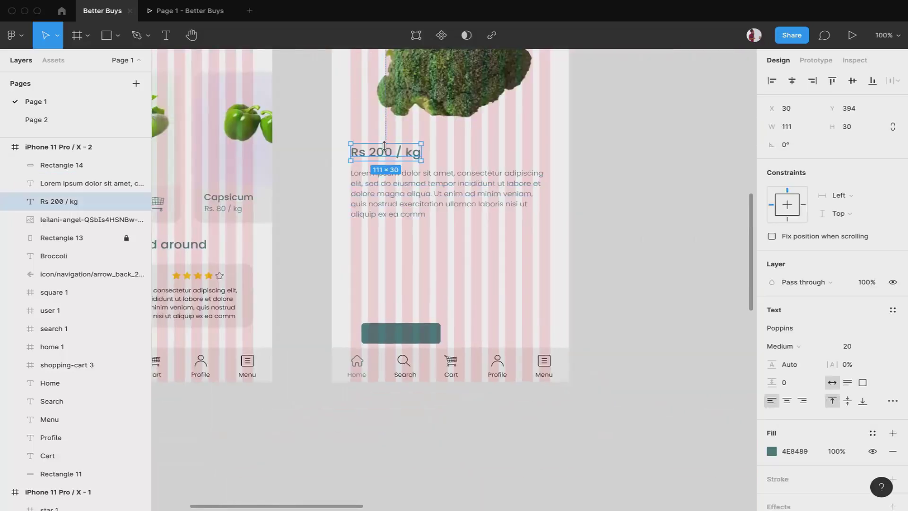
Duplicate the price text, bring it in front, make it white and place it on the teal button
drag(391, 149, 430, 329)
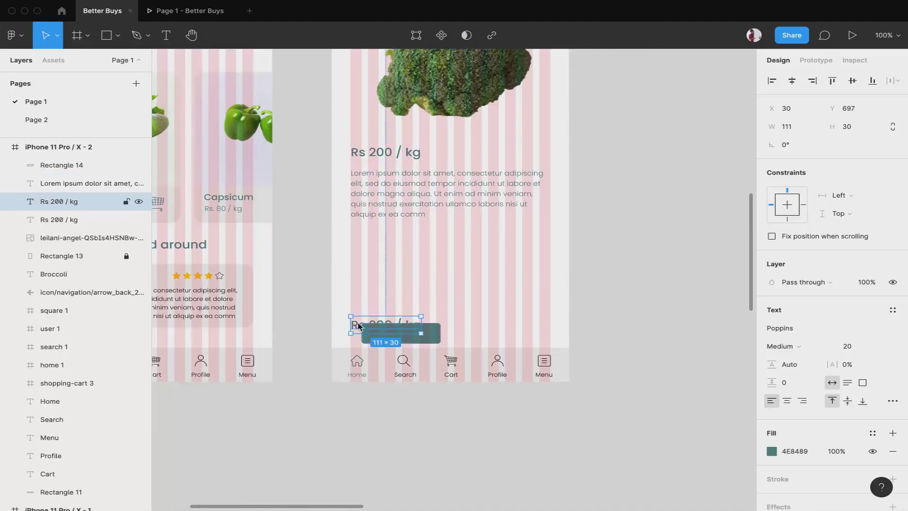
right_click(358, 325)
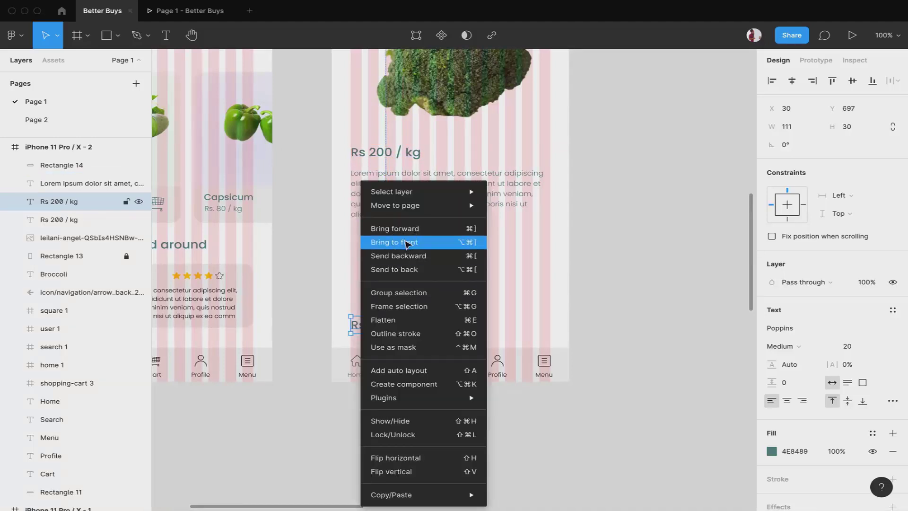
click(407, 242)
click(771, 451)
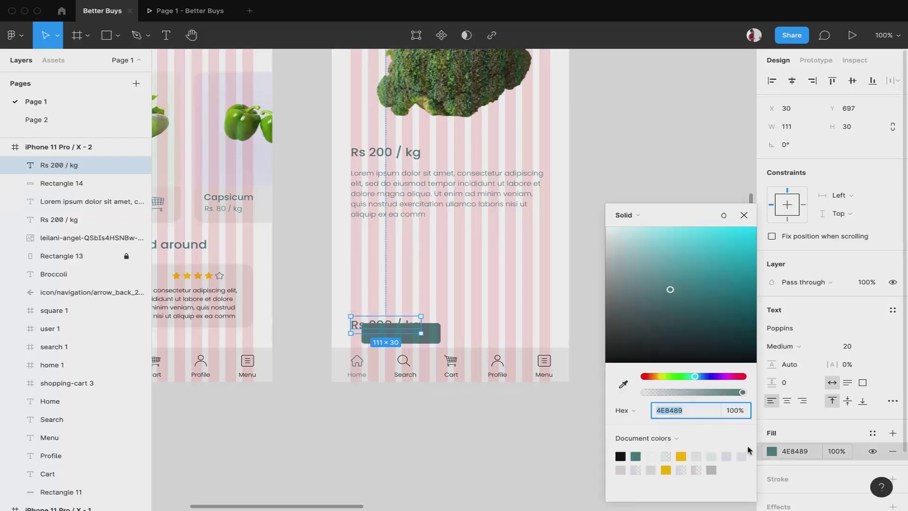
click(651, 456)
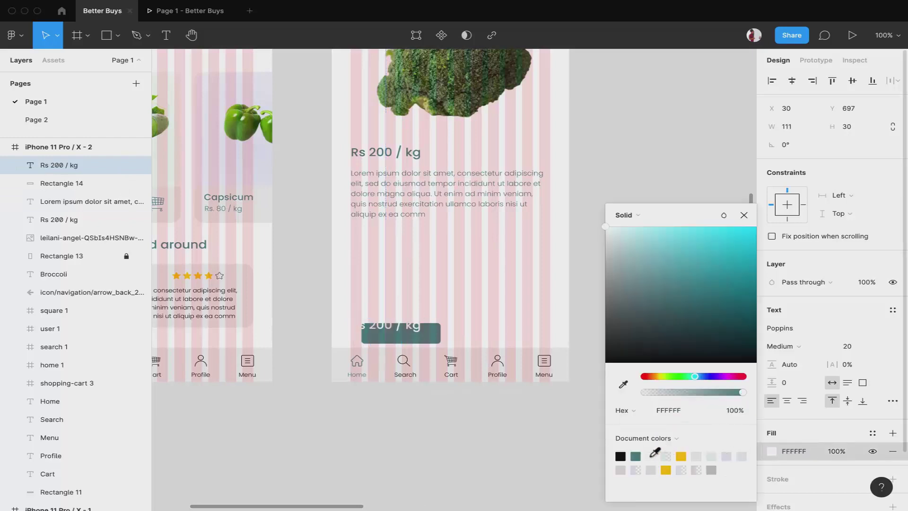
drag(416, 326, 427, 340)
Retype the white text as 'Buy Now' in Light weight at size 15
double_click(415, 333)
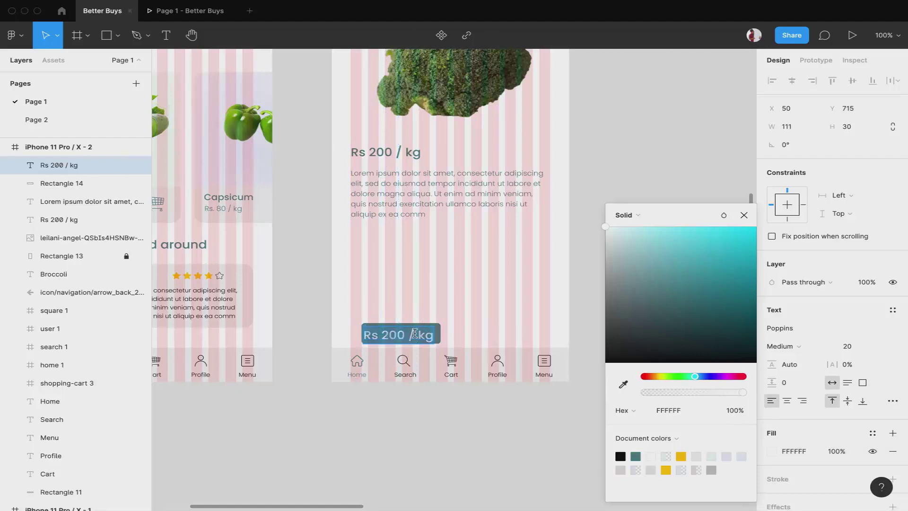
text(Buy Now)
key(Escape)
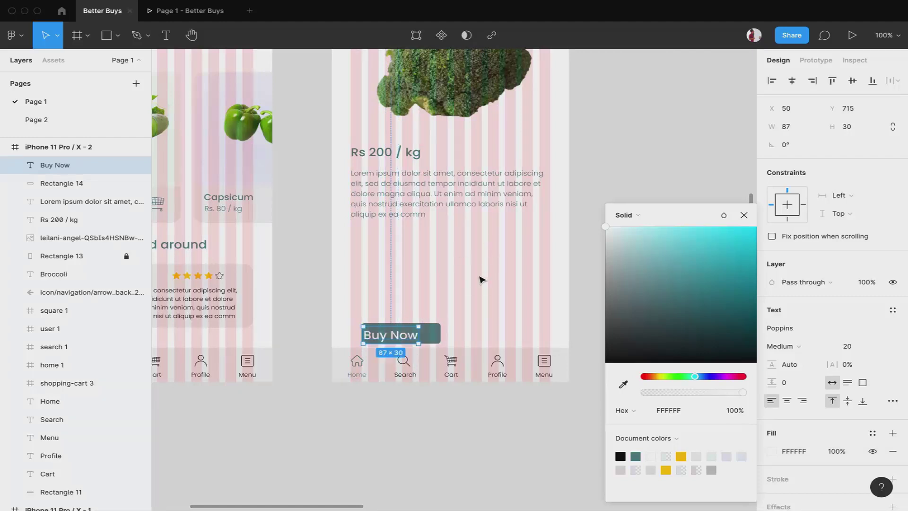
click(806, 347)
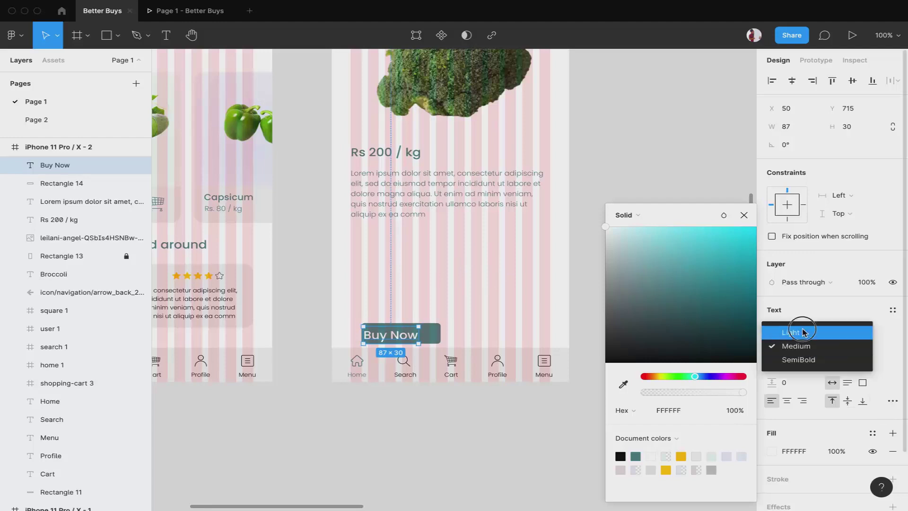
click(800, 330)
click(872, 347)
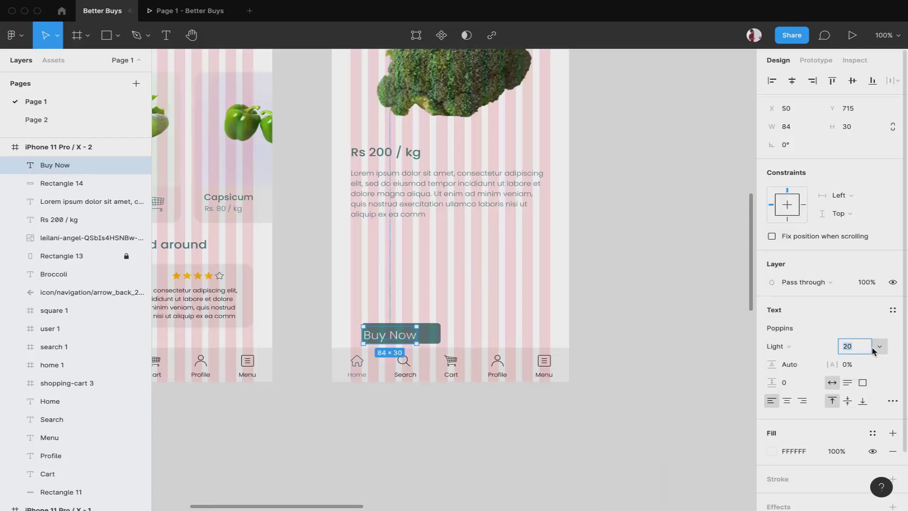
key(Down)
key(Down)
key(Down)
key(Down)
key(Down)
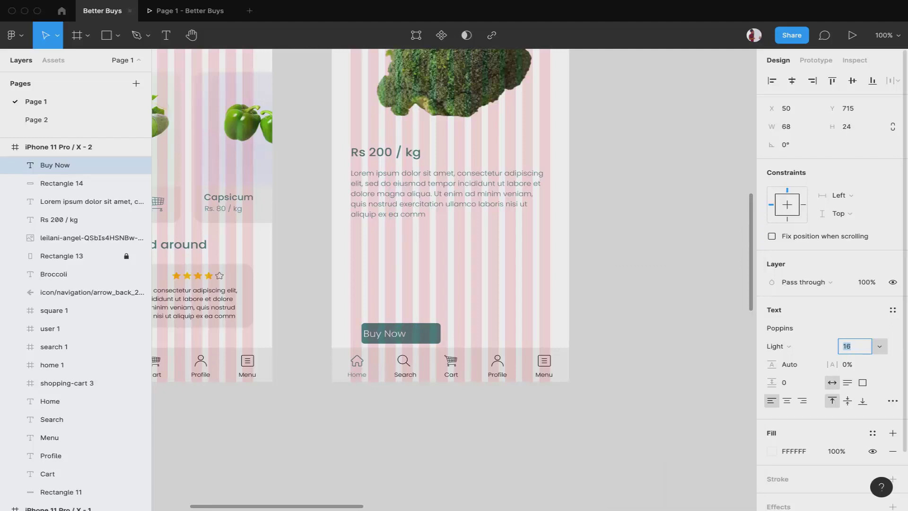
Centre the Buy Now label horizontally and vertically within its button
shift+click(428, 340)
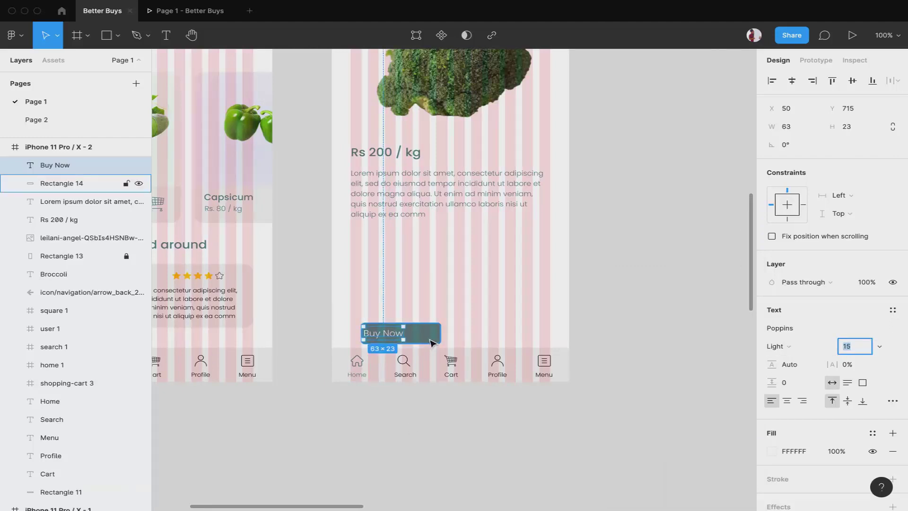
click(792, 80)
click(856, 82)
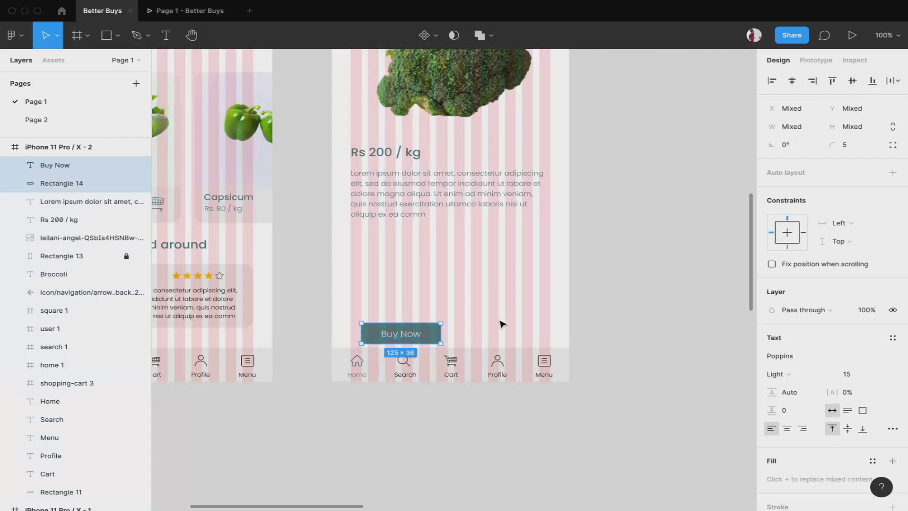
Duplicate the Buy Now button and its label to the right
click(416, 419)
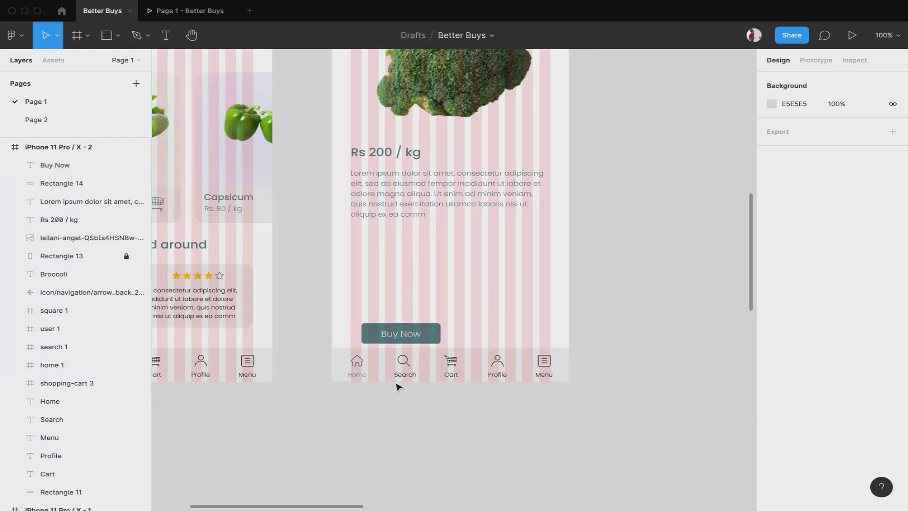
scroll(397, 385, up, 5)
scroll(489, 314, up, 5)
click(430, 373)
shift+click(387, 396)
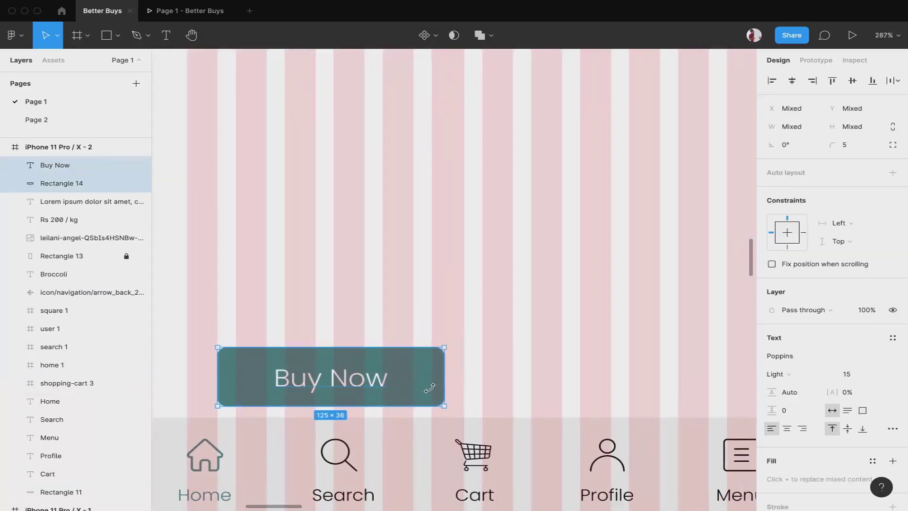
scroll(428, 383, down, 4)
drag(416, 361, 591, 363)
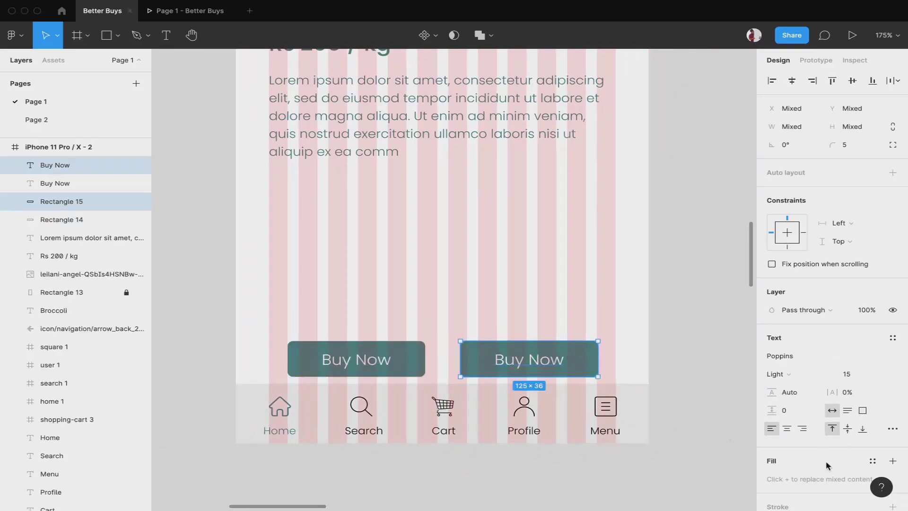
Give the copied button a 1.5 teal outline
click(582, 367)
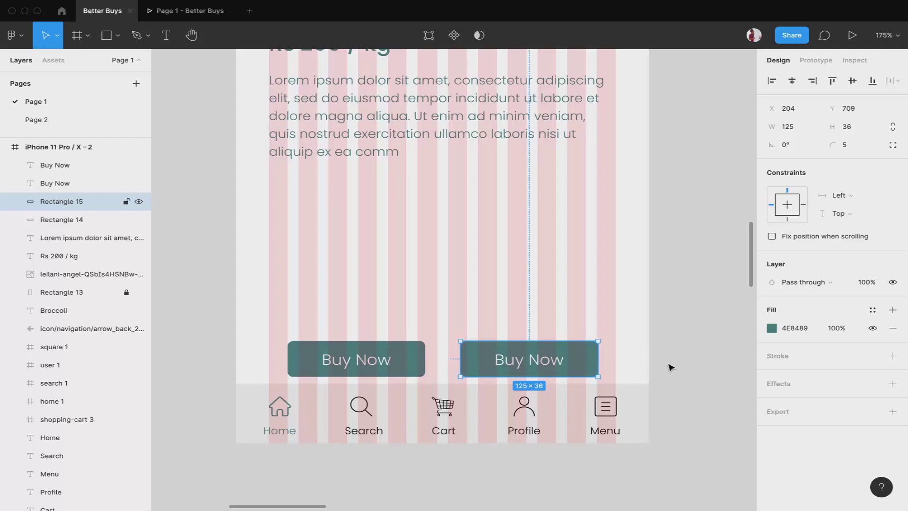
scroll(671, 367, down, 3)
click(892, 355)
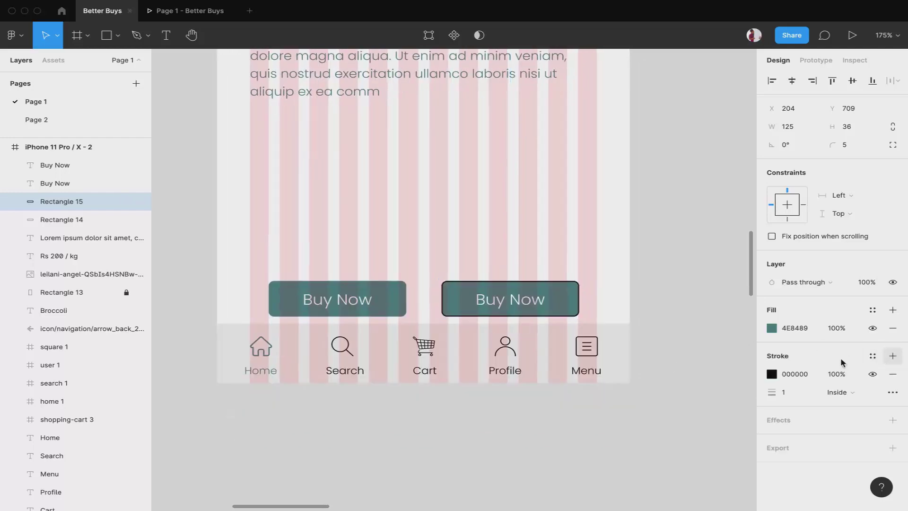
click(801, 392)
text(1.5)
key(Return)
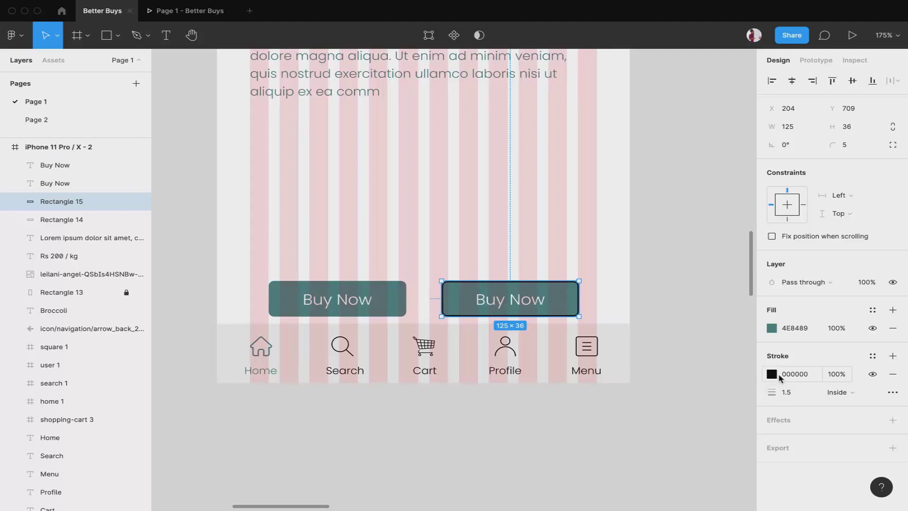
click(771, 374)
click(651, 456)
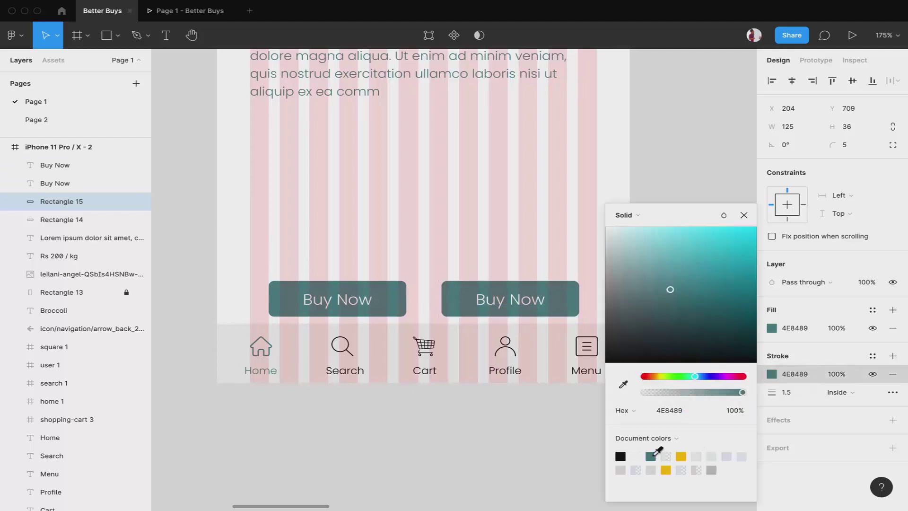
click(574, 455)
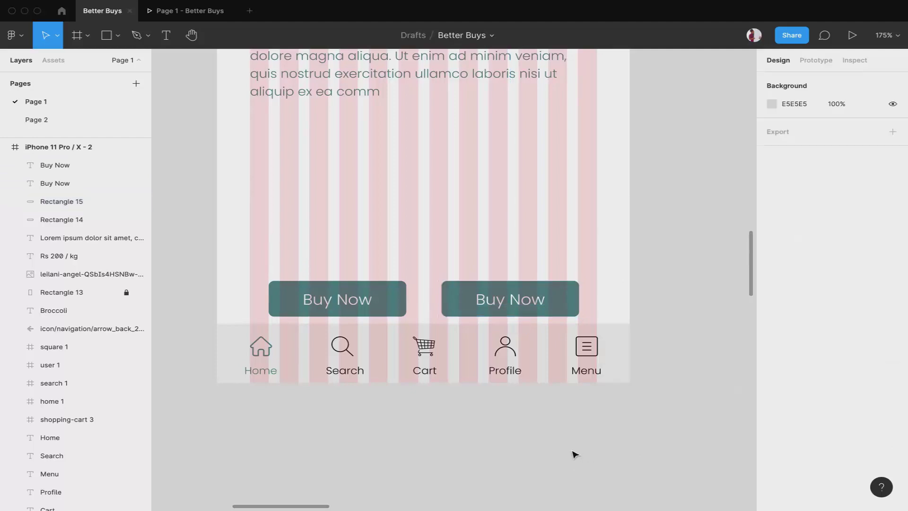
Remove the copied button's fill and make its label text teal
click(576, 299)
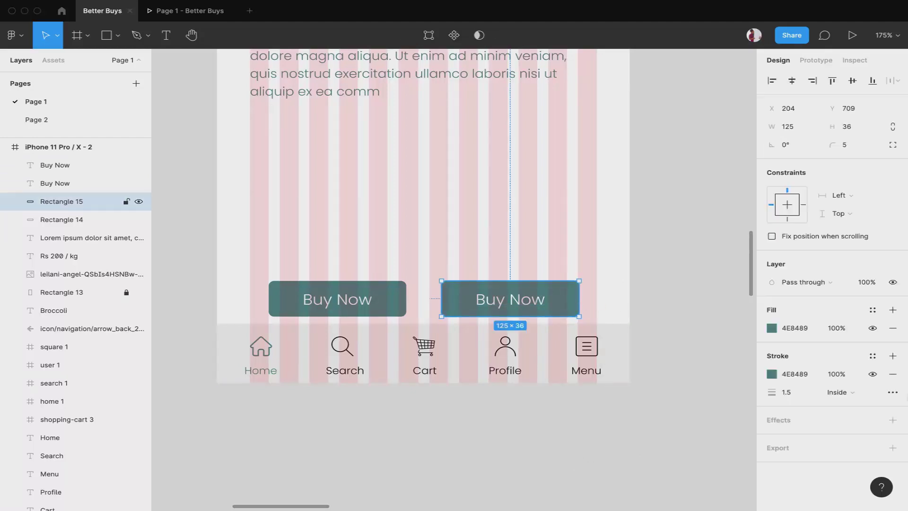
click(892, 327)
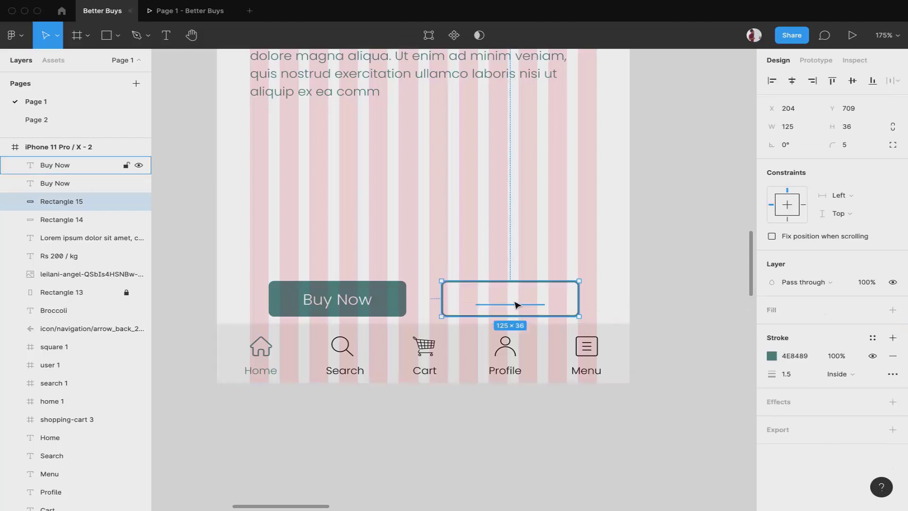
click(514, 304)
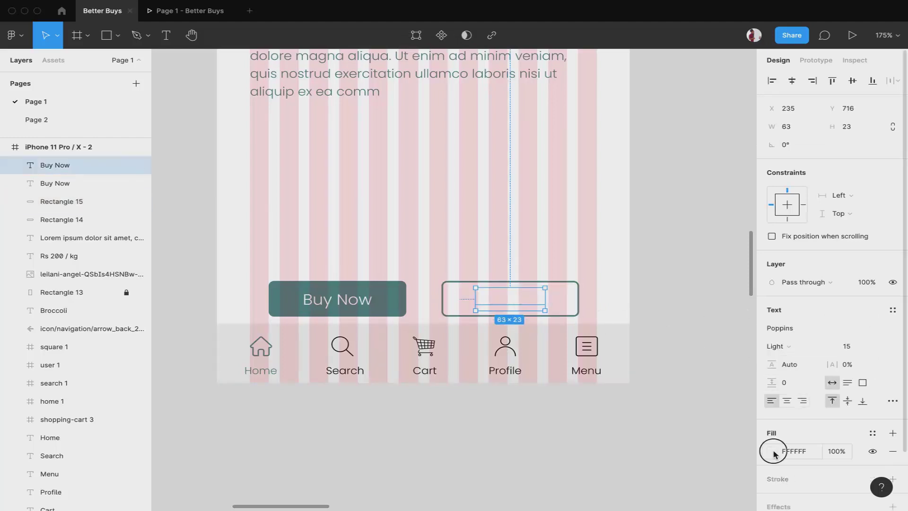
click(772, 451)
click(652, 457)
Retype the copied label as 'Add to Cart'
double_click(504, 301)
text(A)
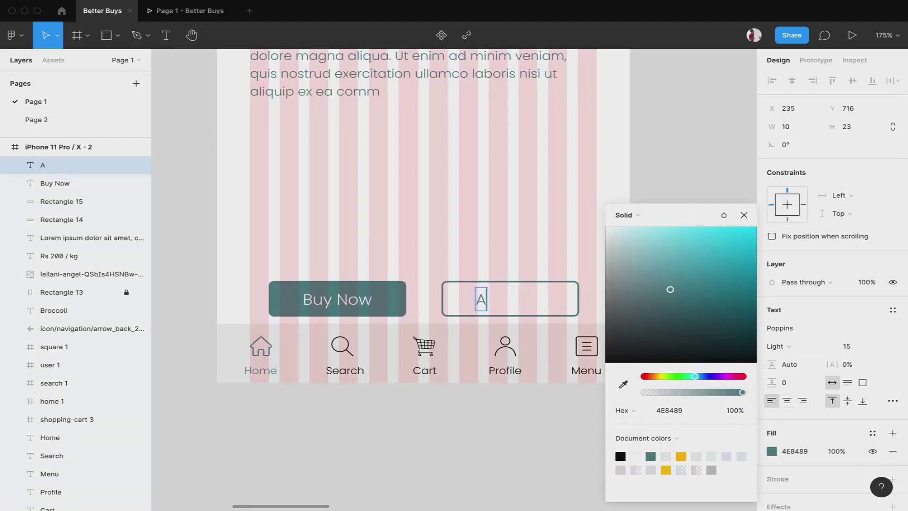
text(dd to cart)
key(BackSpace)
key(BackSpace)
key(BackSpace)
key(BackSpace)
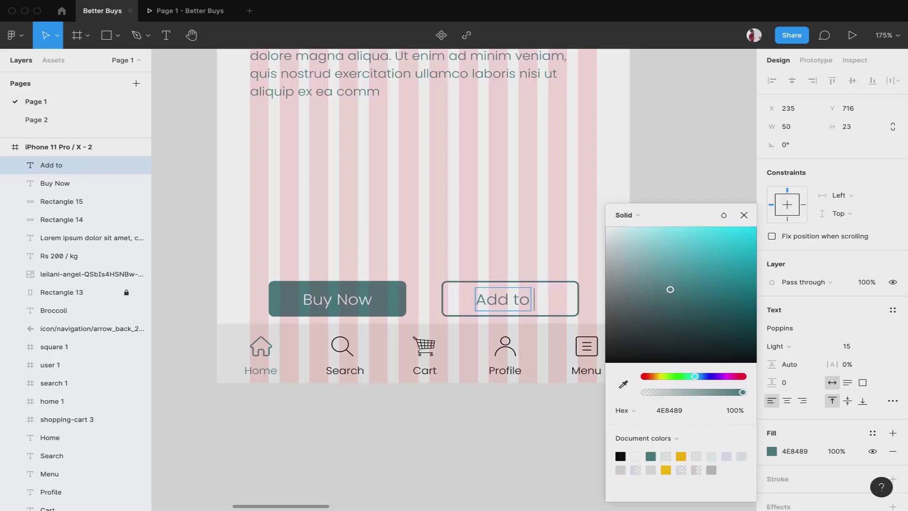
text(Cart)
key(Escape)
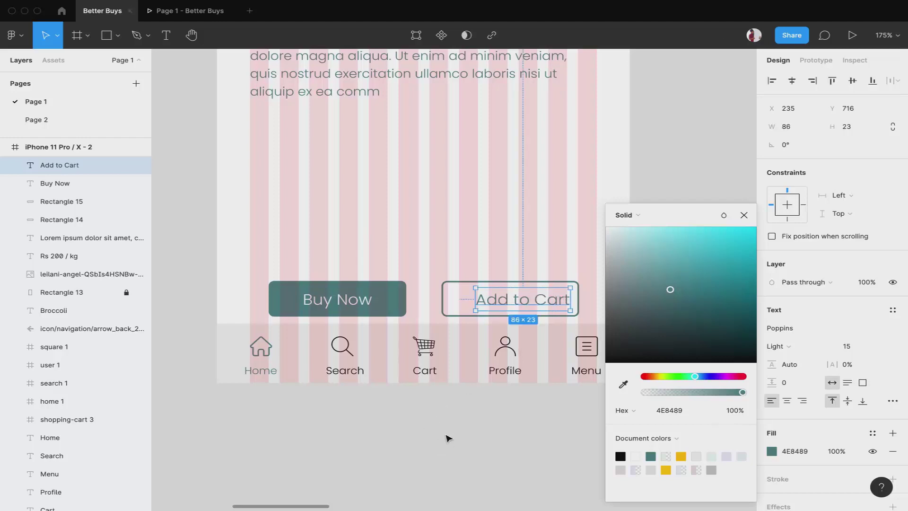
Centre Add to Cart both ways in its outlined button and preview the prototype
shift+click(451, 290)
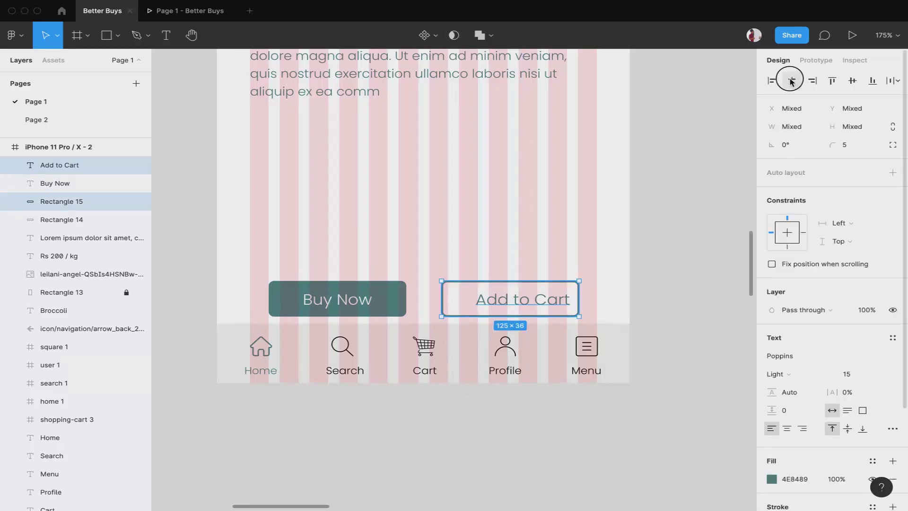
click(791, 80)
click(851, 84)
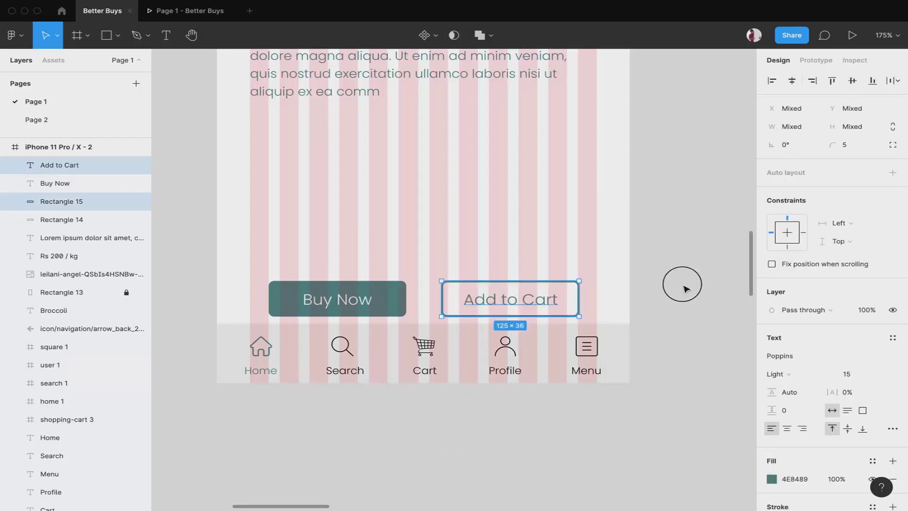
click(385, 156)
click(182, 9)
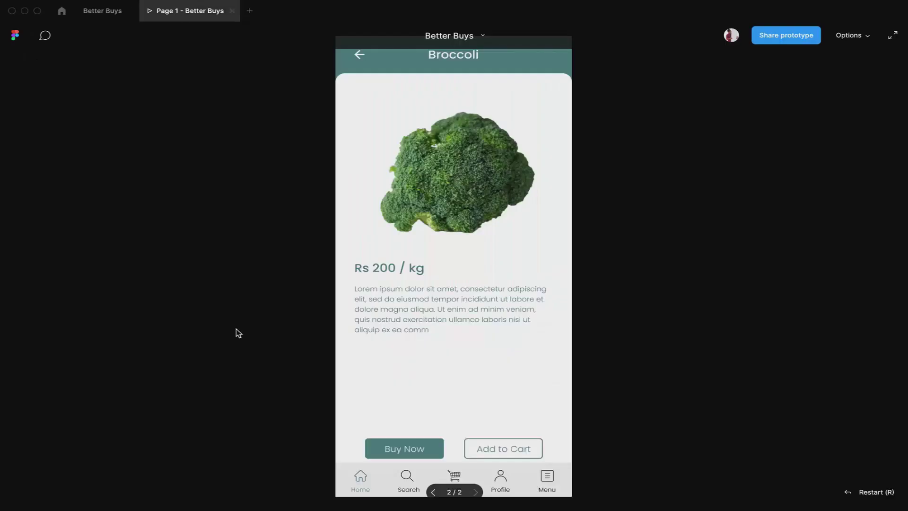
Nudge both buttons and their labels up with Shift+arrow keys, then check the prototype preview
scroll(403, 457, up, 5)
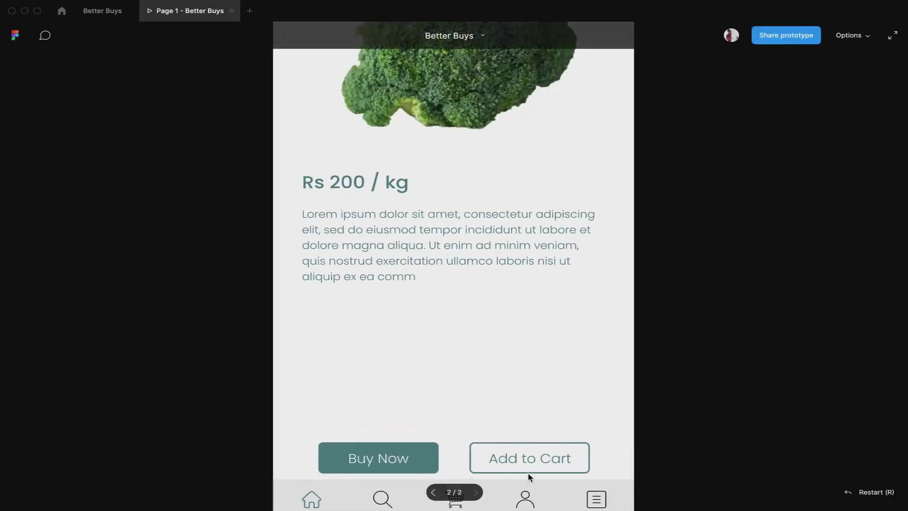
click(102, 12)
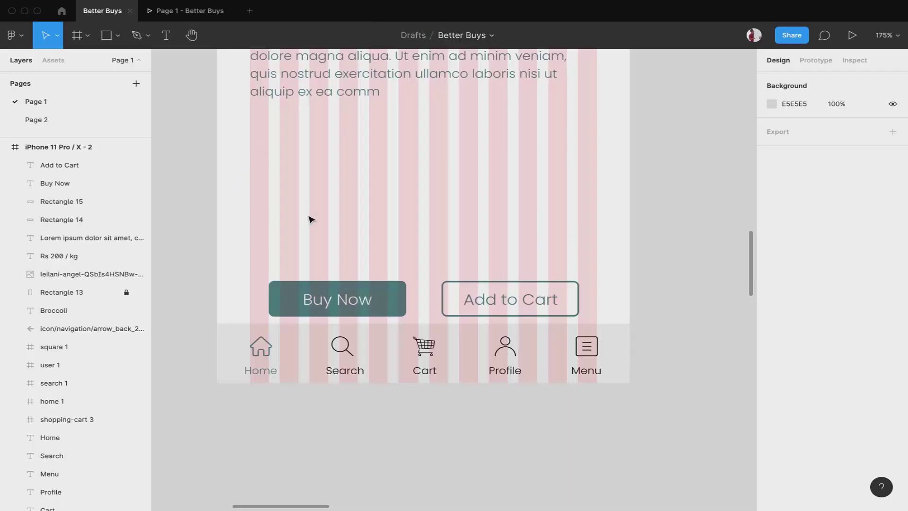
scroll(310, 219, down, 3)
drag(191, 200, 573, 242)
key(shift+Up)
key(shift+Up)
key(shift+Up)
key(shift+Down)
key(shift+Down)
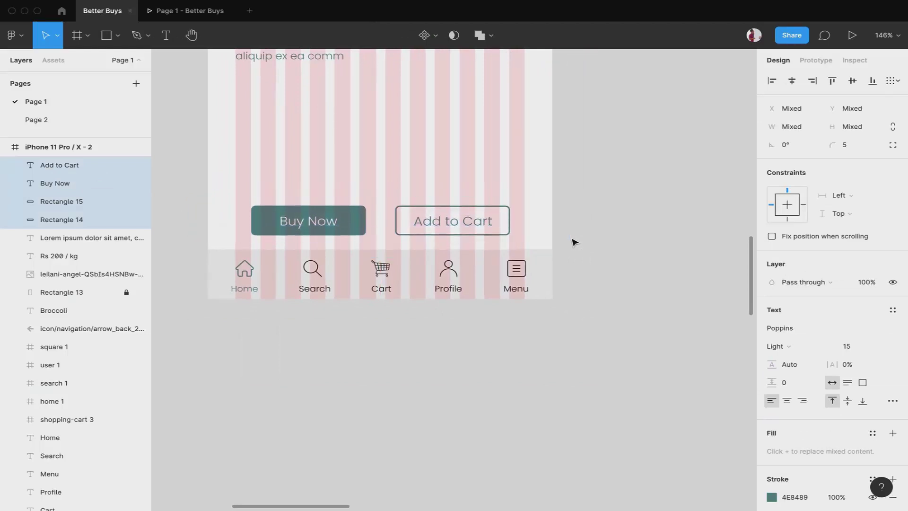
key(shift+Up)
click(599, 245)
scroll(523, 247, up, 4)
scroll(523, 247, left, 3)
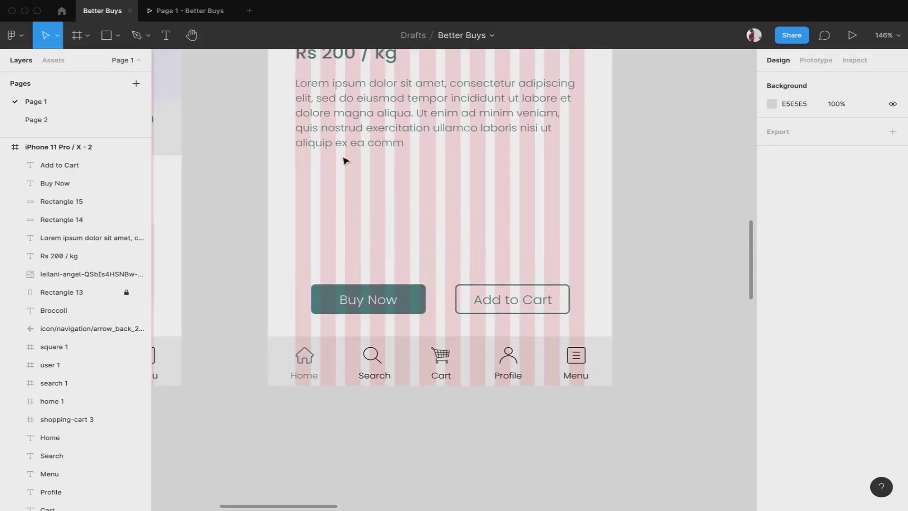
click(186, 12)
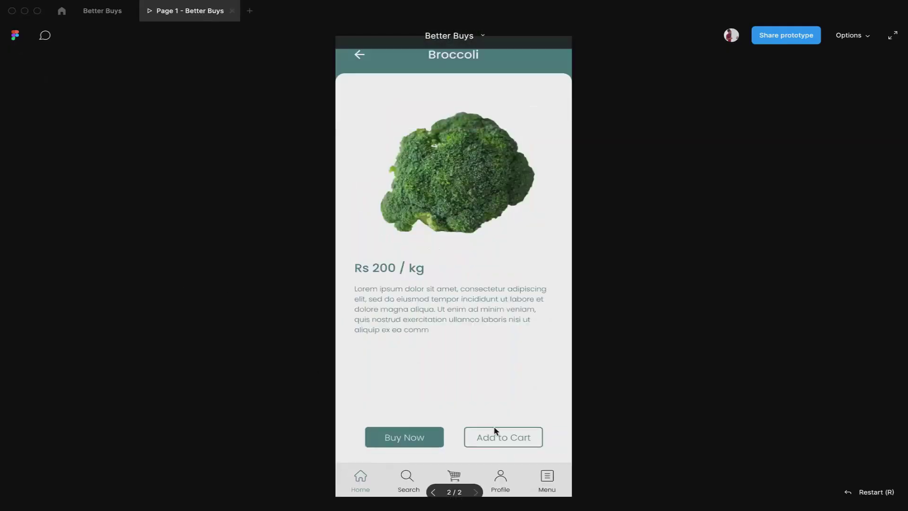
click(104, 11)
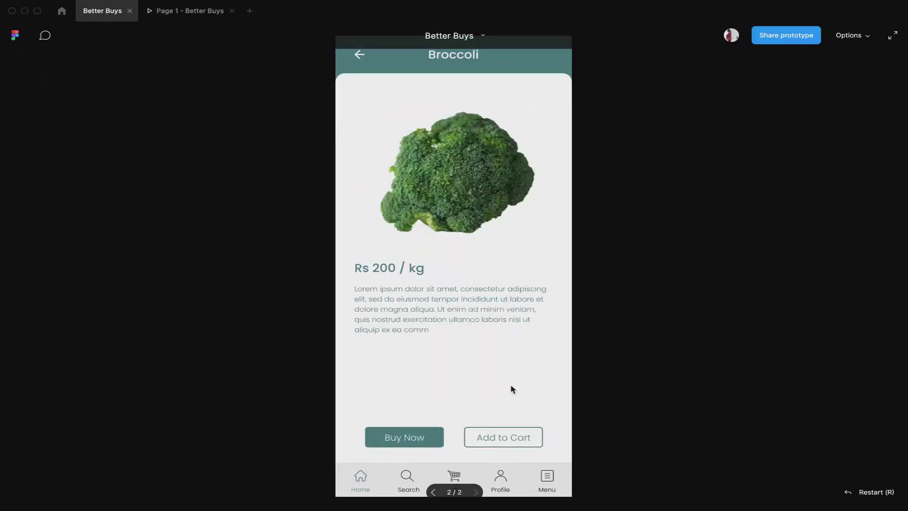
Copy the first screen's review card into the Broccoli screen above the buttons, nudged slightly right
scroll(480, 172, down, 5)
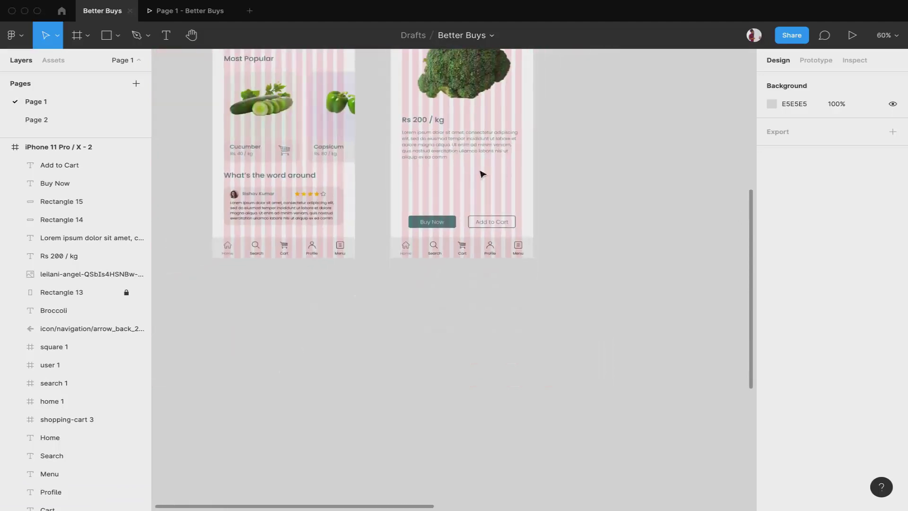
drag(200, 178, 349, 204)
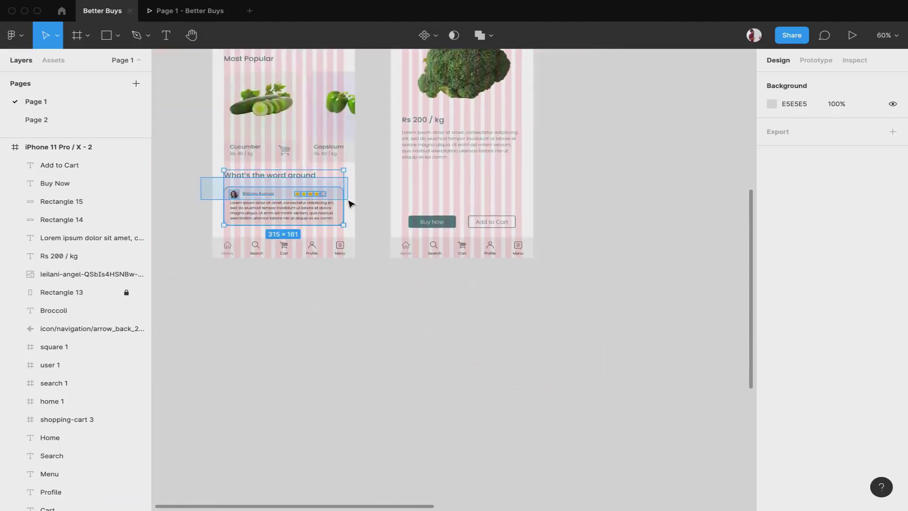
click(200, 190)
drag(201, 190, 364, 230)
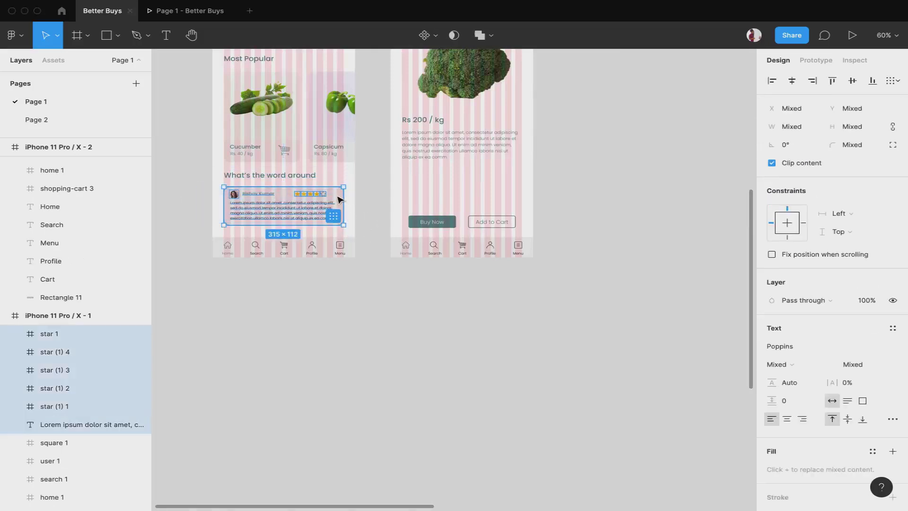
drag(338, 199, 516, 182)
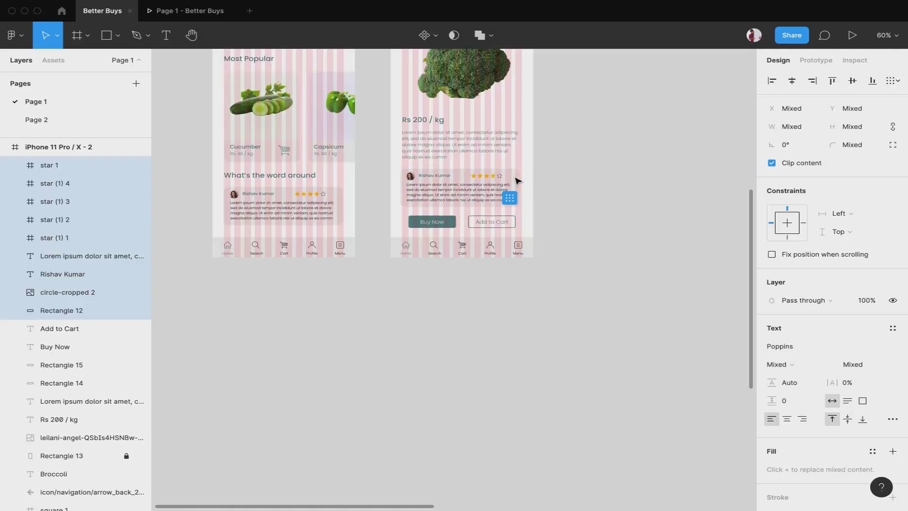
scroll(517, 180, up, 5)
key(Right)
key(Right)
key(Right)
key(Right)
key(Right)
key(Right)
key(Right)
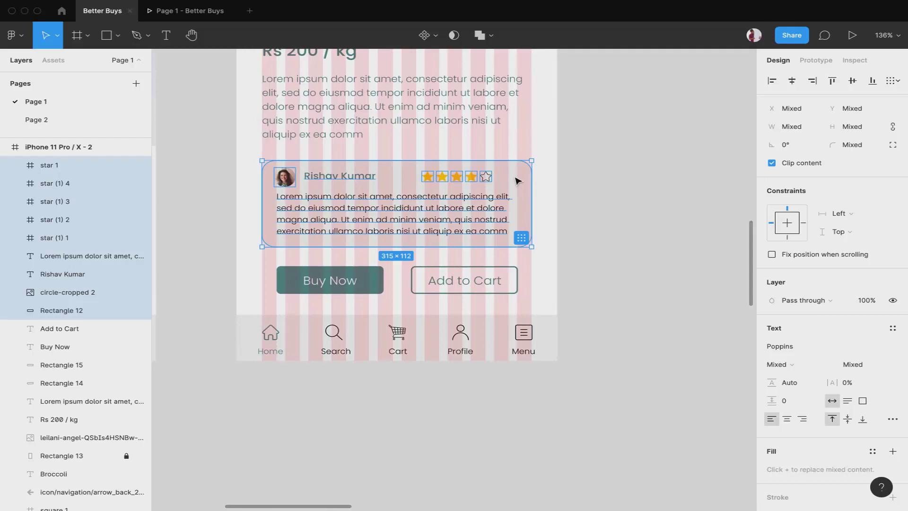
Append '(Seller)' to the card's name text
scroll(348, 185, up, 5)
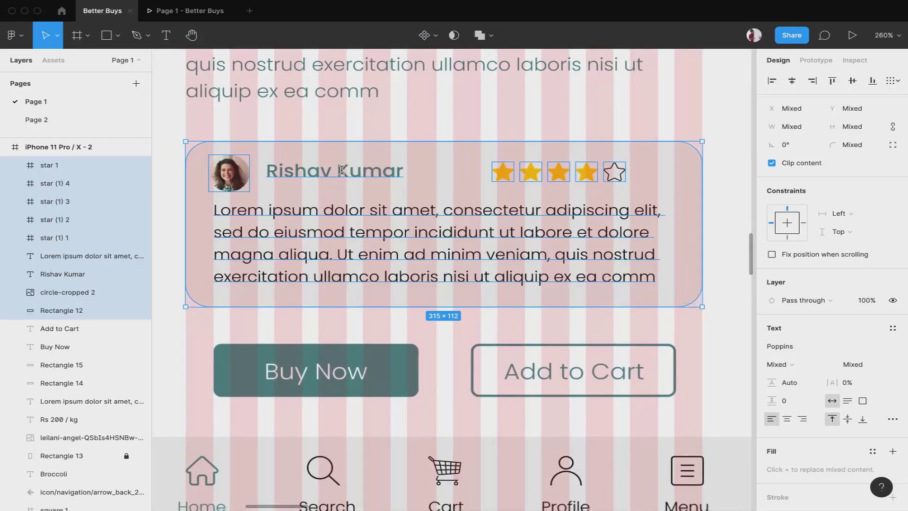
double_click(342, 170)
key(Escape)
text((Seller))
key(Escape)
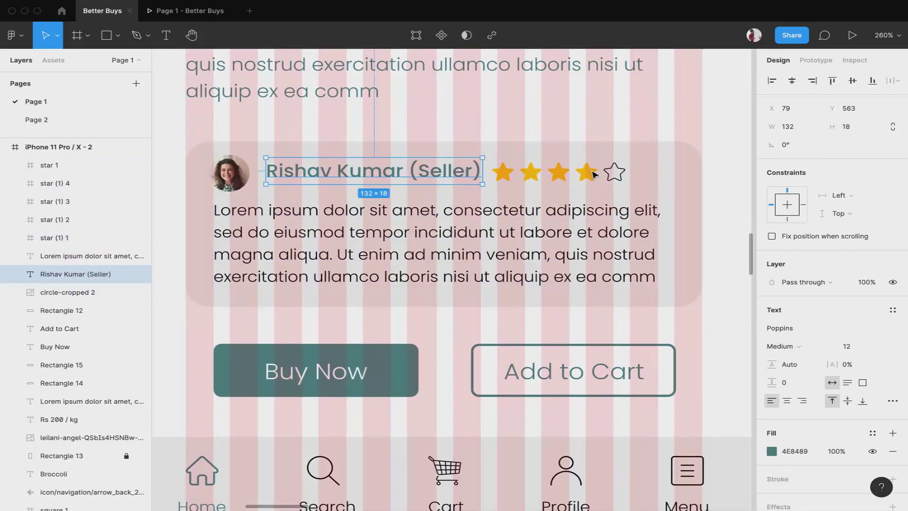
key(Delete)
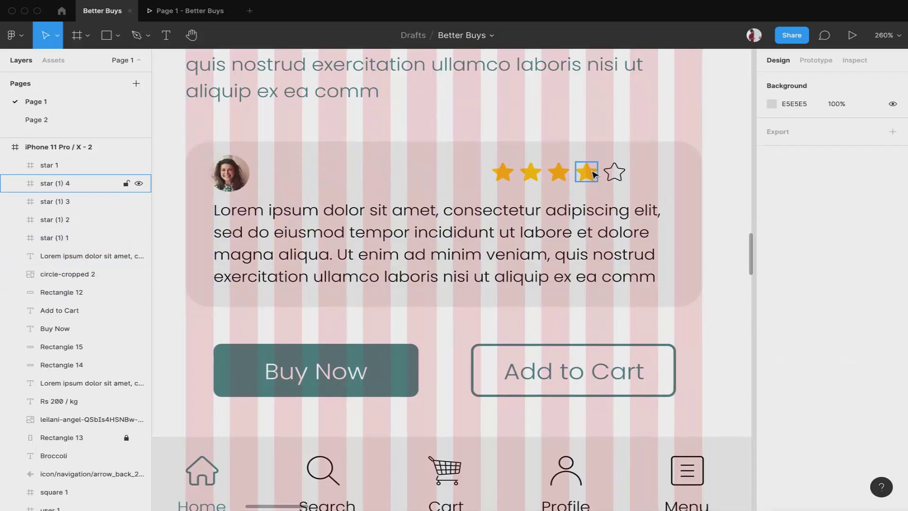
key(super+z)
Replace the fourth filled star with an outline star for a three-star rating
click(592, 190)
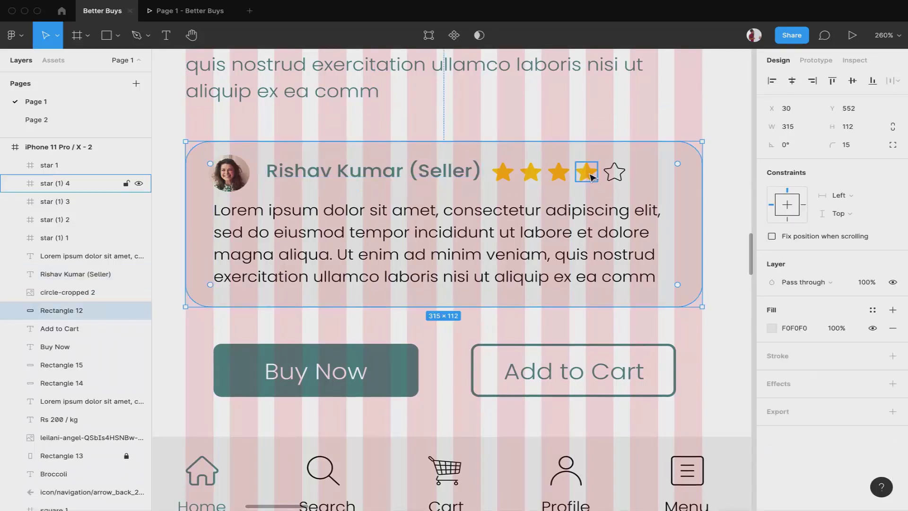
click(591, 177)
key(Delete)
click(610, 171)
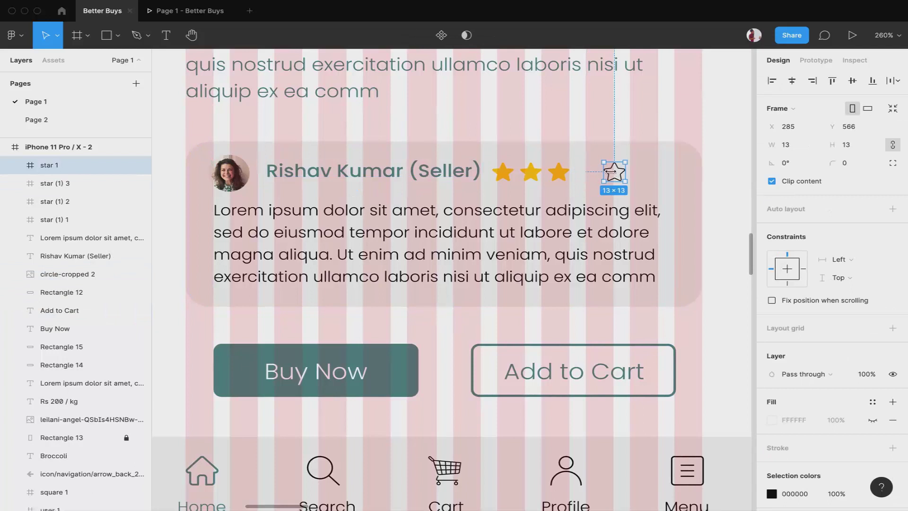
drag(613, 171, 588, 177)
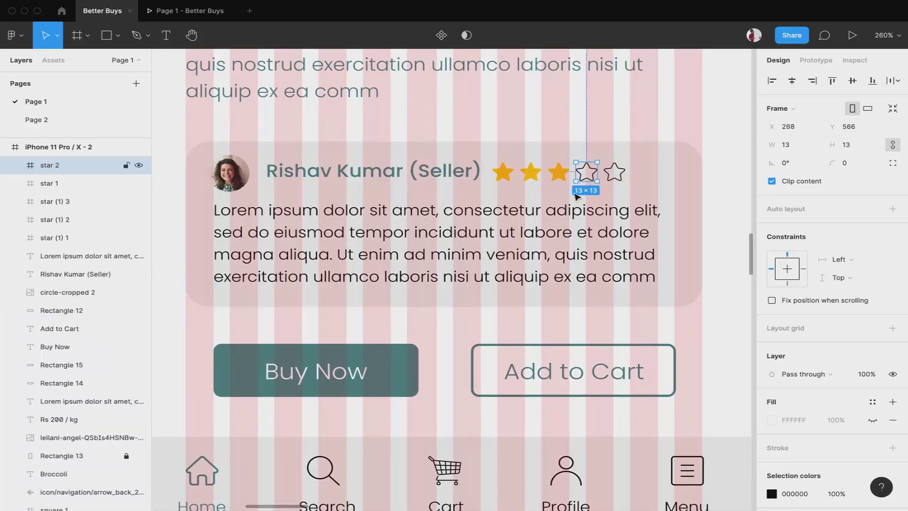
click(540, 232)
double_click(539, 233)
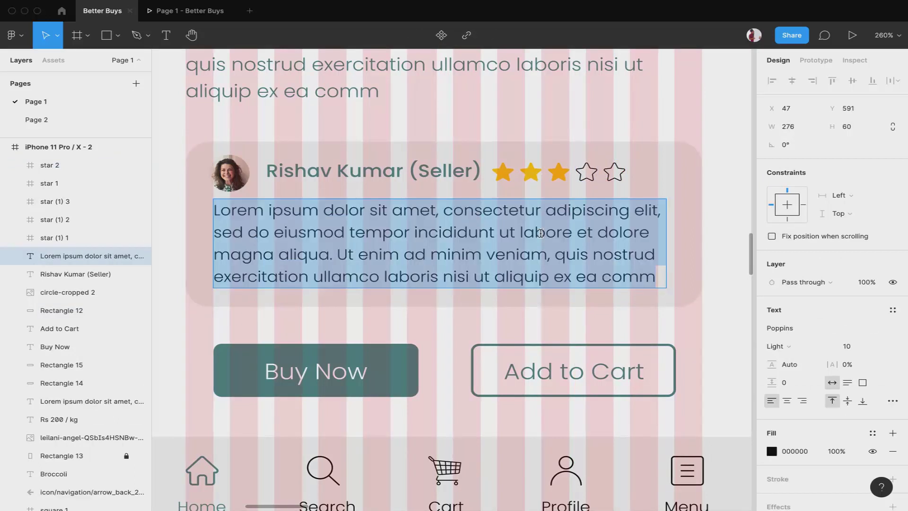
Replace the placeholder paragraph with the seller's address and set it to Medium weight
text(Add. -)
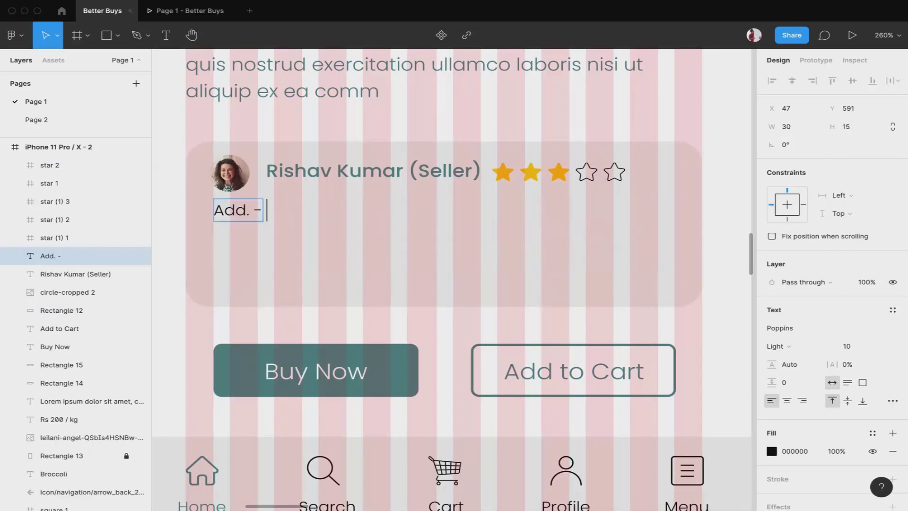
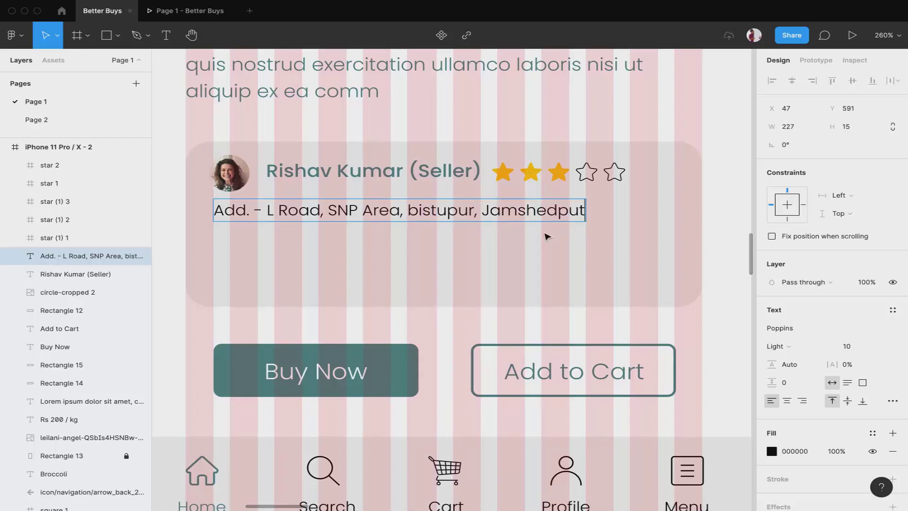
key(Escape)
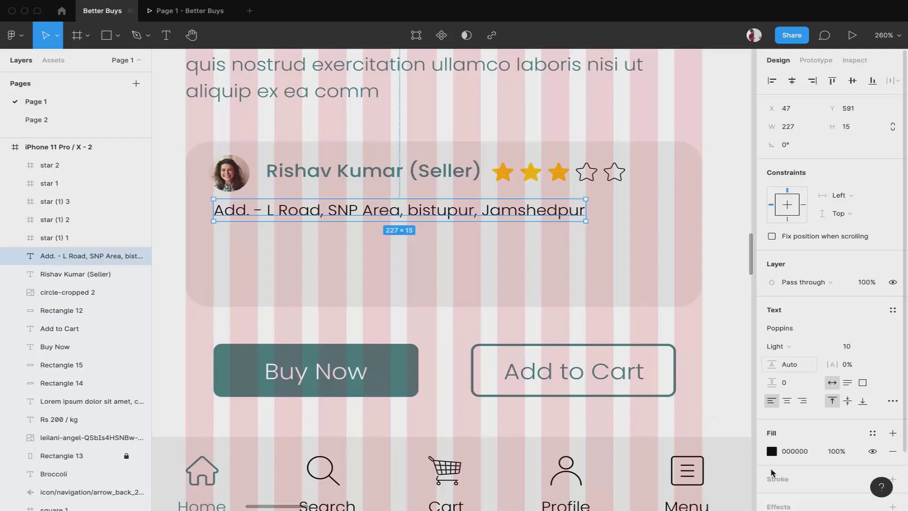
click(774, 346)
click(788, 361)
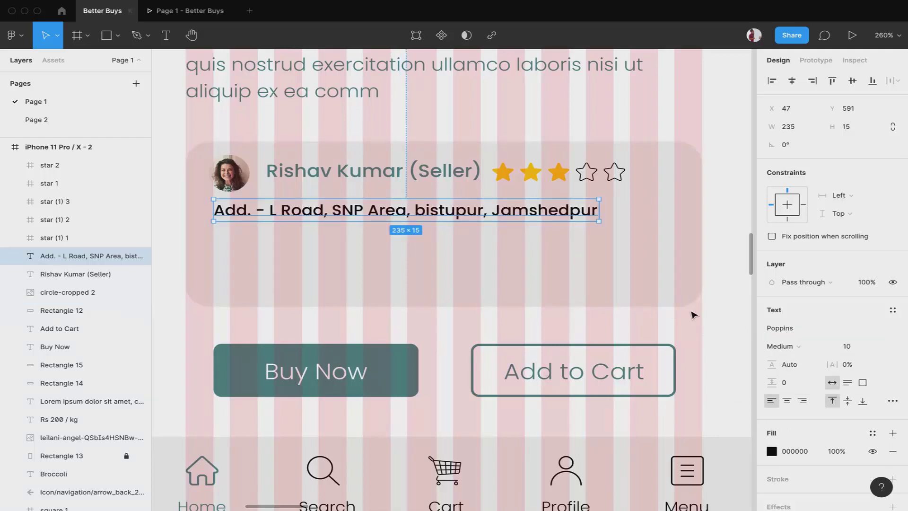
scroll(620, 115, down, 5)
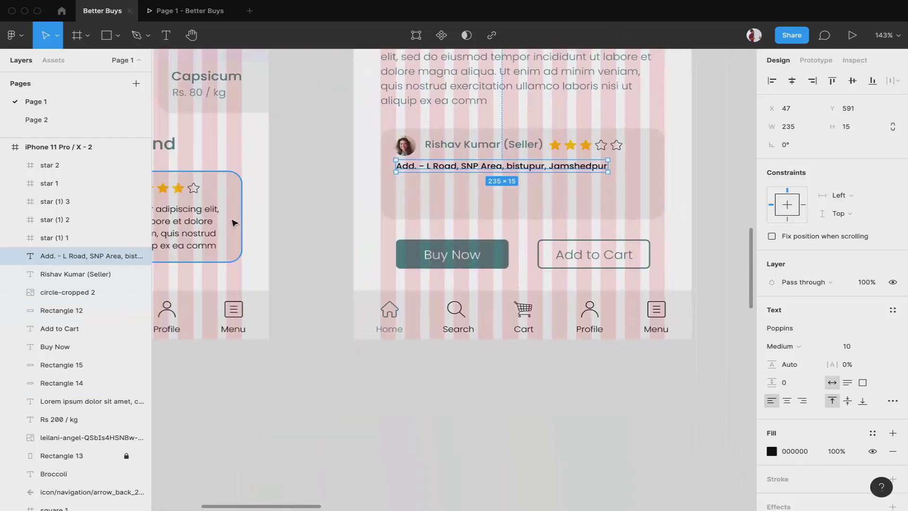
Copy the Lorem ipsum paragraph under the address, trim it to two lines, and preview the prototype
click(204, 221)
drag(204, 222, 599, 185)
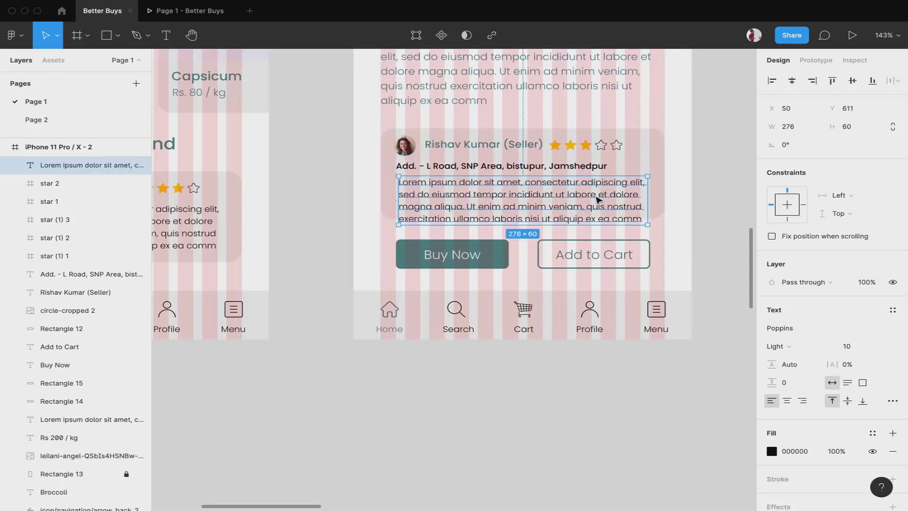
double_click(598, 195)
drag(643, 219, 644, 194)
key(BackSpace)
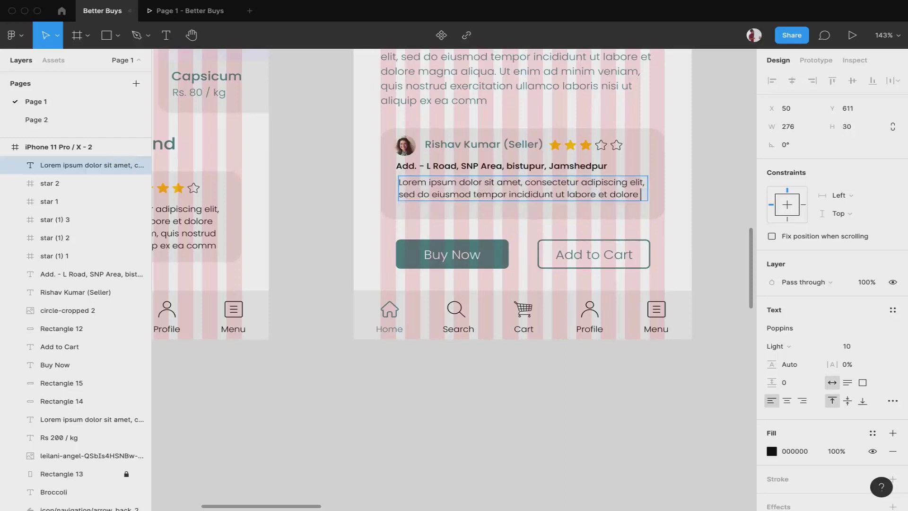
key(Escape)
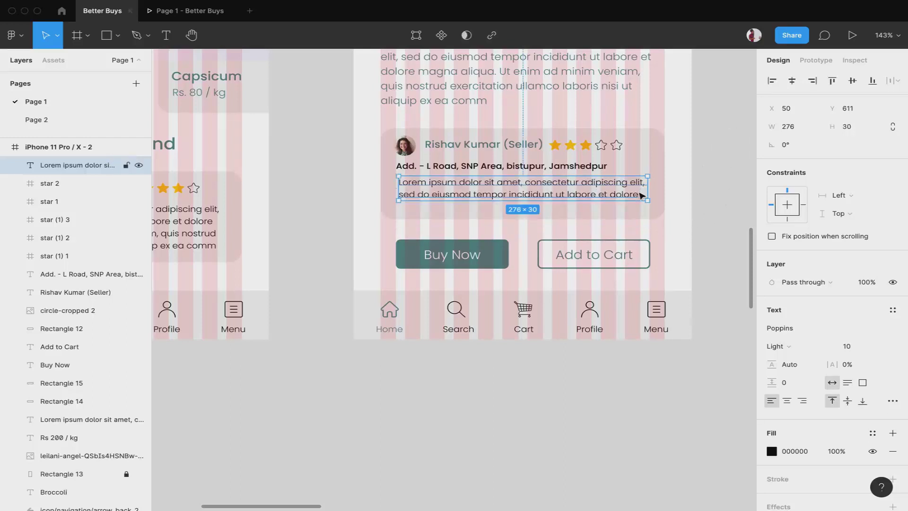
scroll(641, 197, up, 3)
scroll(669, 148, down, 3)
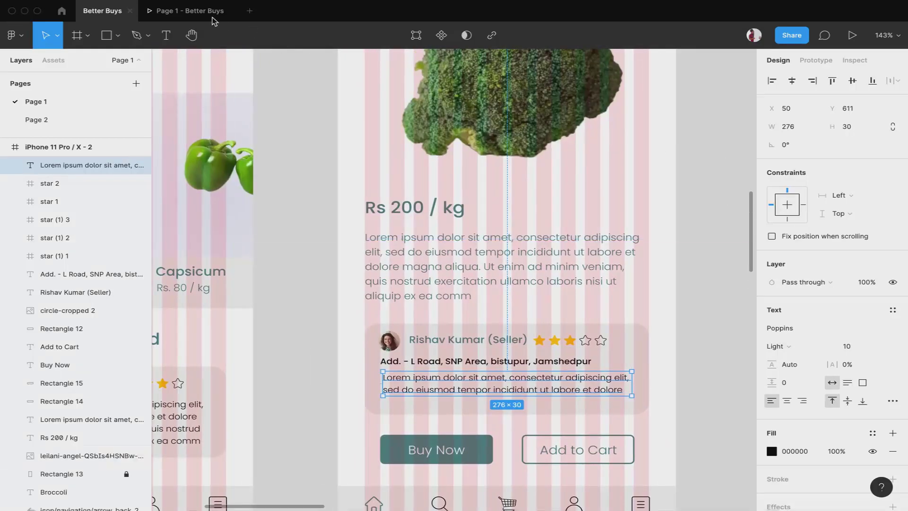
click(194, 11)
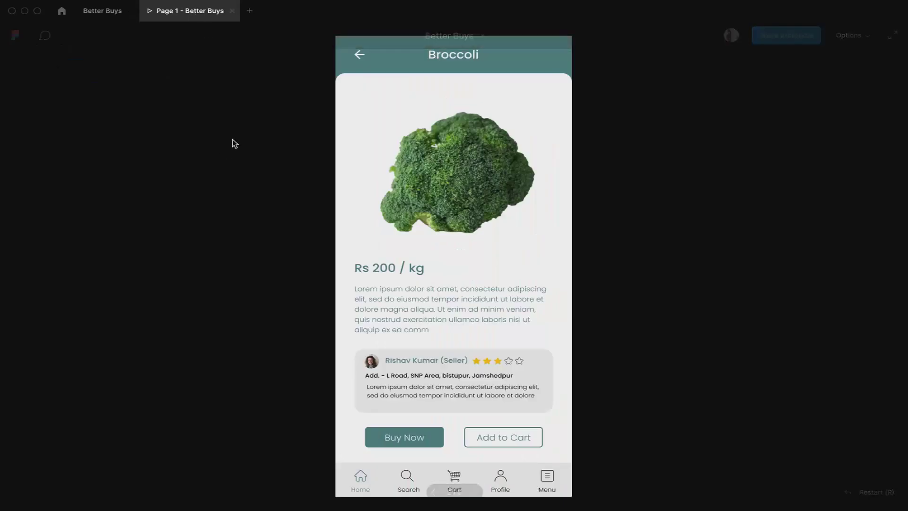
Switch from the prototype preview back to the Better Buys design editor
click(98, 14)
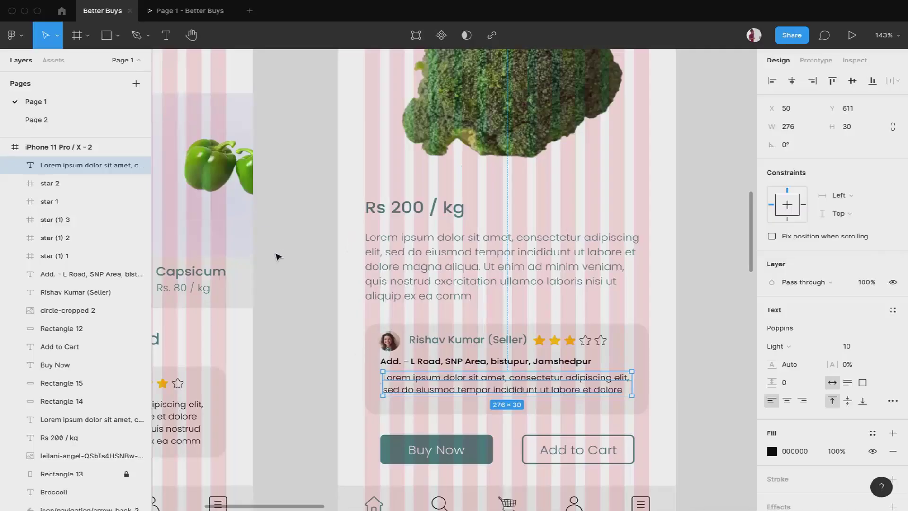
scroll(278, 256, down, 10)
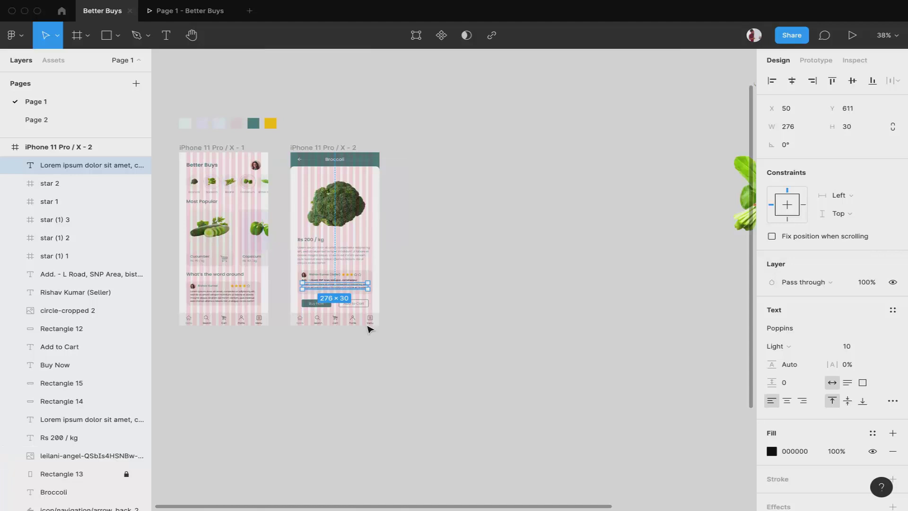